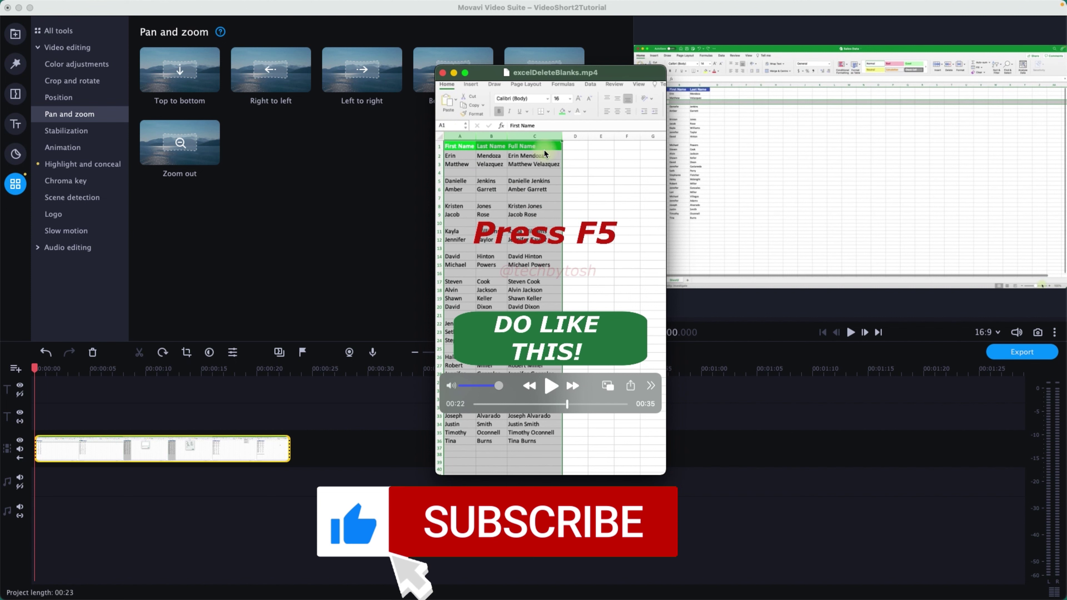
Step: Watch the vertical sample video excelDeleteBlanks.mp4, close it, and play the landscape source clip for comparison
left_click(548, 386)
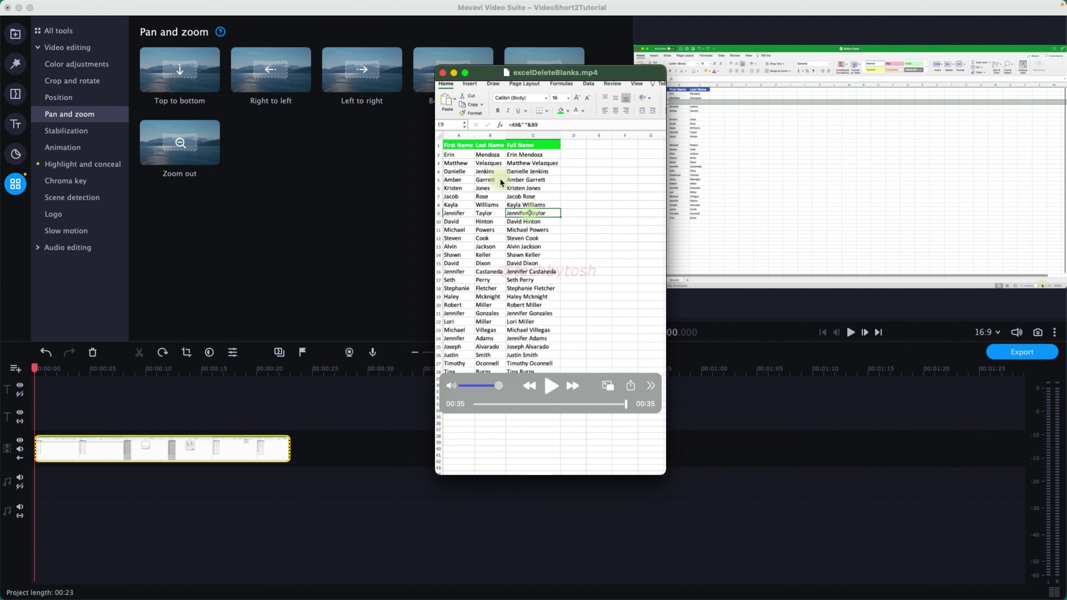
left_click(442, 73)
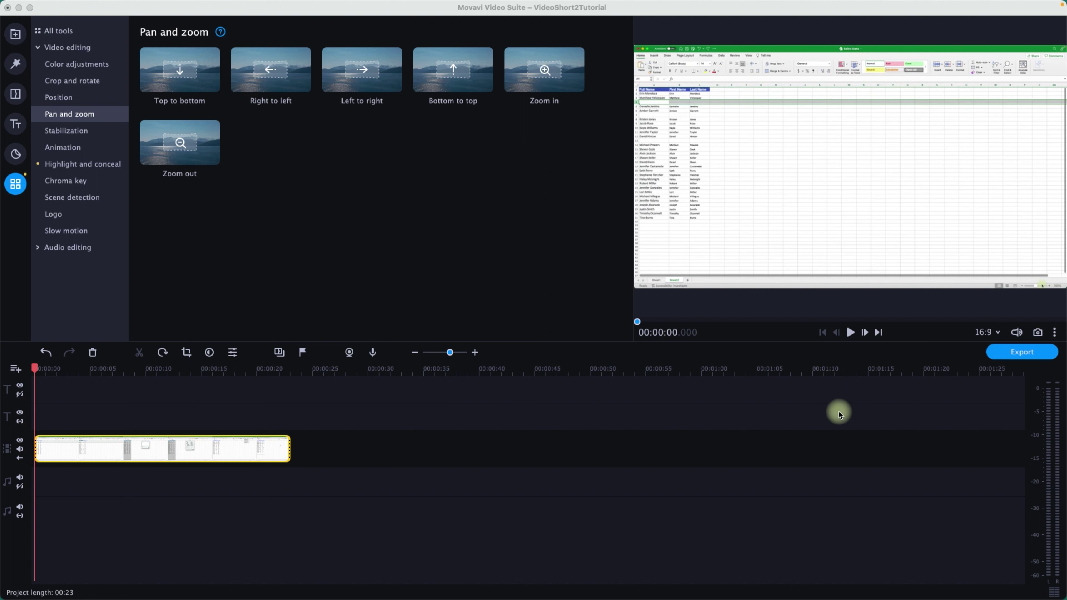
left_click(851, 333)
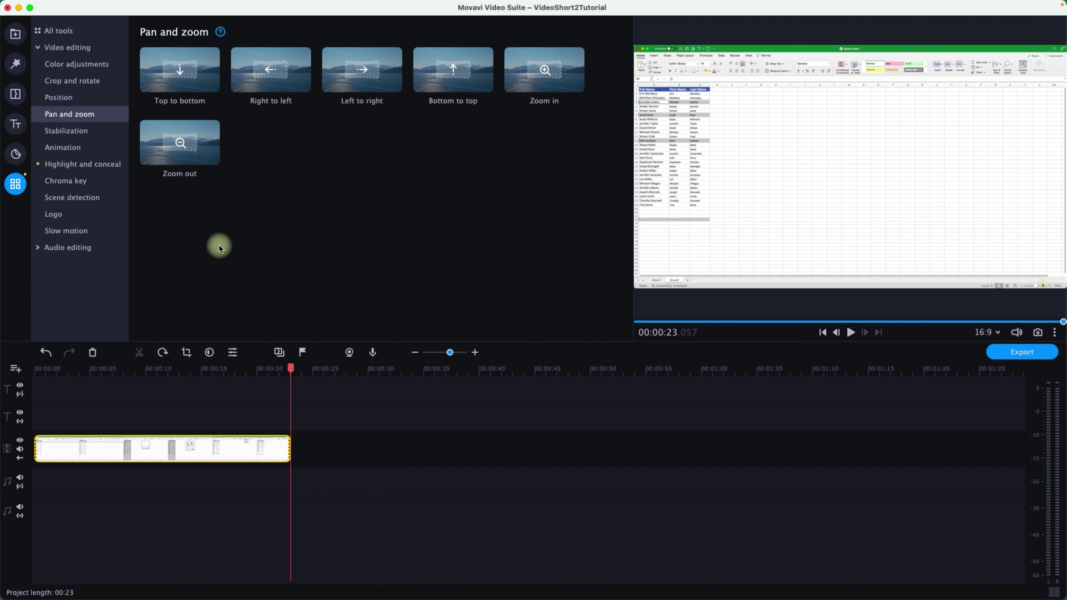
Step: Try a Zoom in effect at the start of the 16:9 clip and inspect its start and end keyframes
left_click(109, 117)
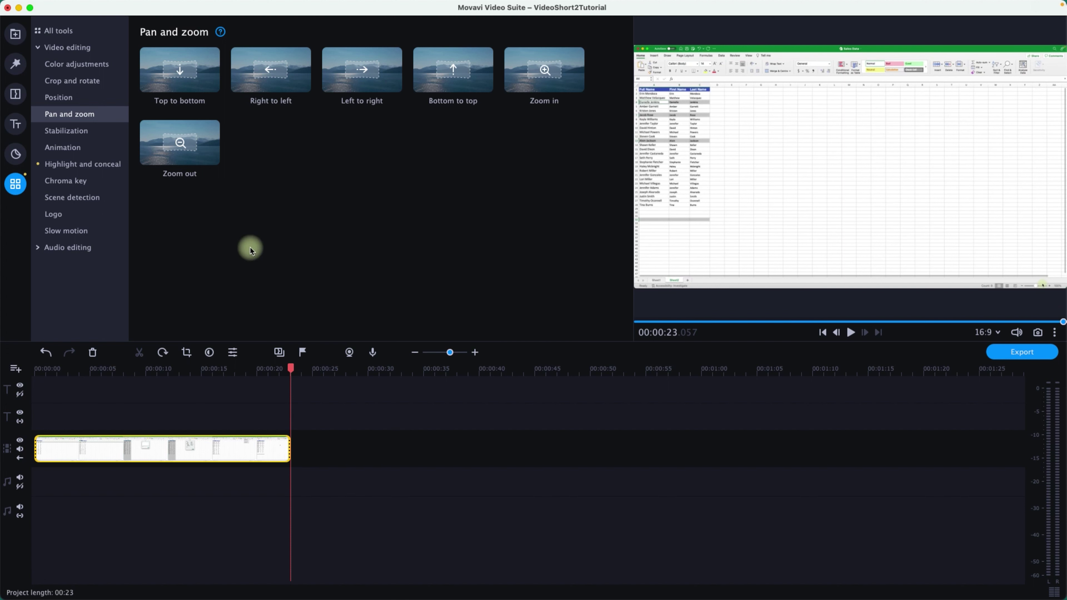
left_click(65, 82)
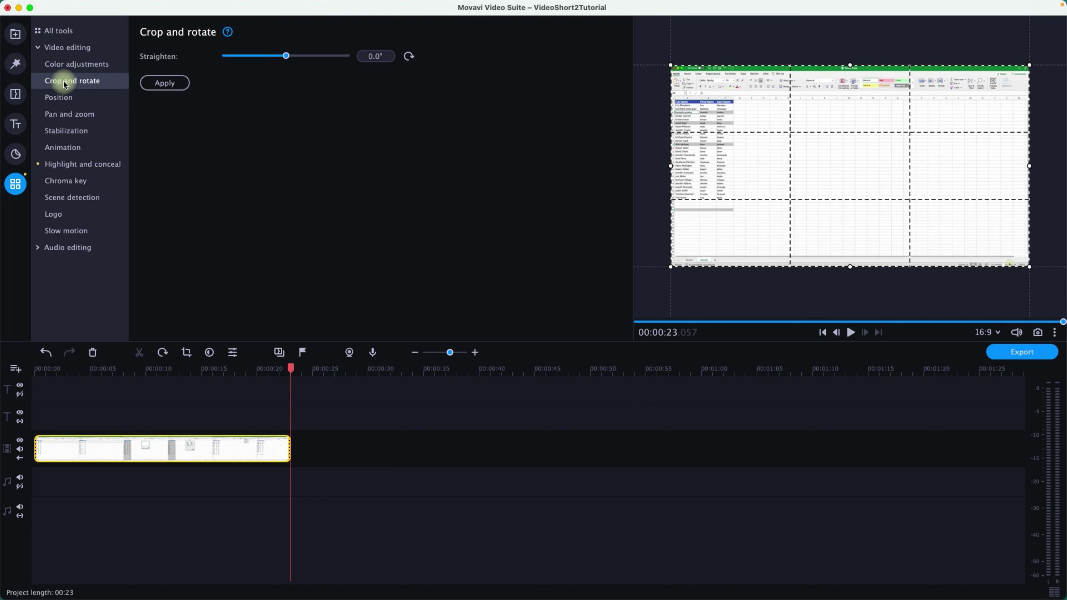
left_click(71, 112)
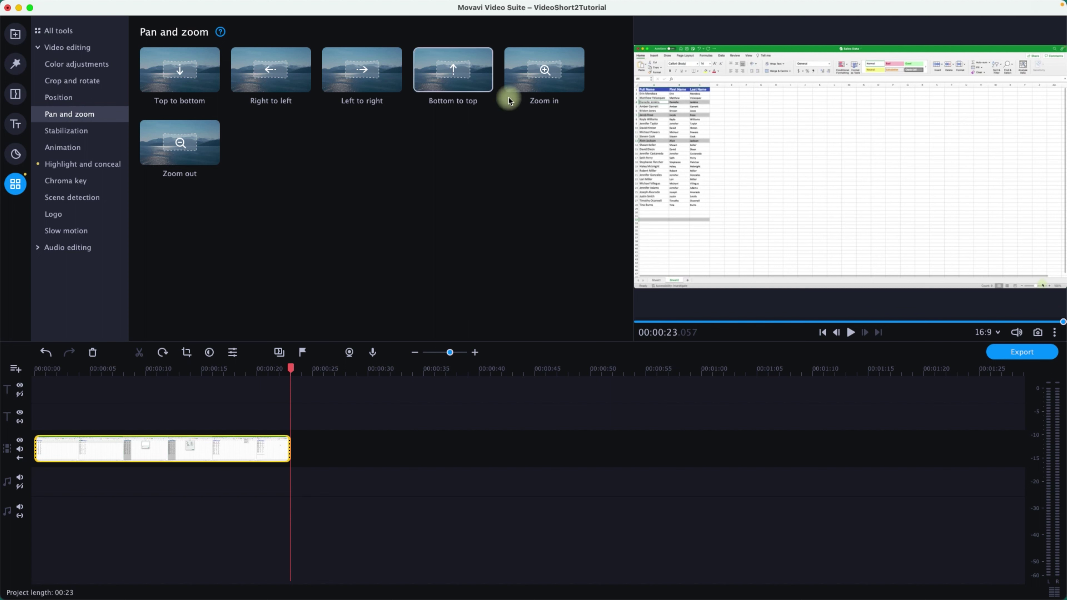
left_click(542, 71)
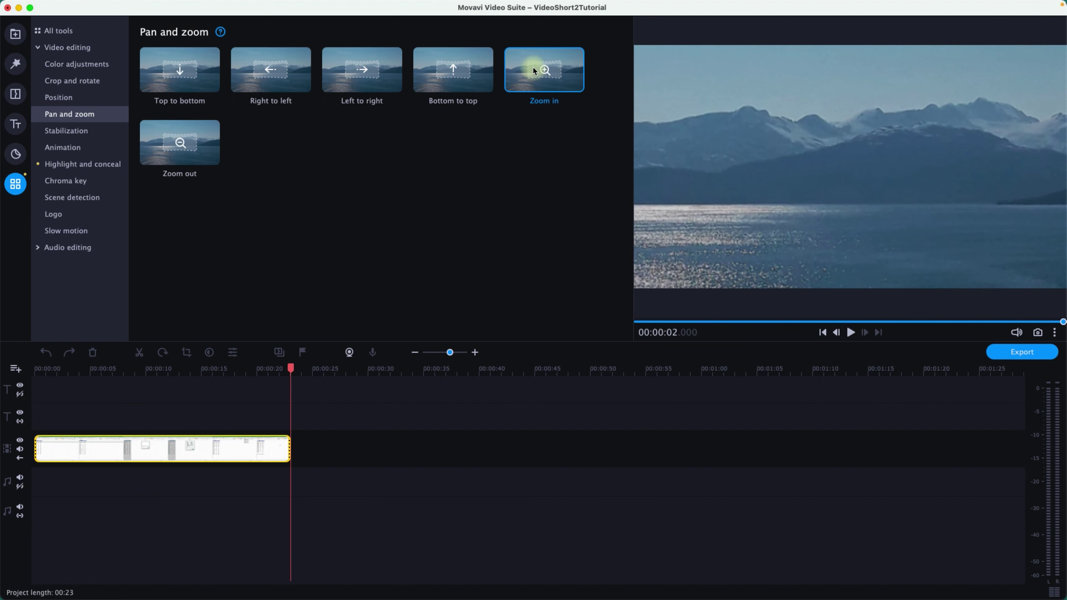
left_click_drag(525, 68, 34, 454)
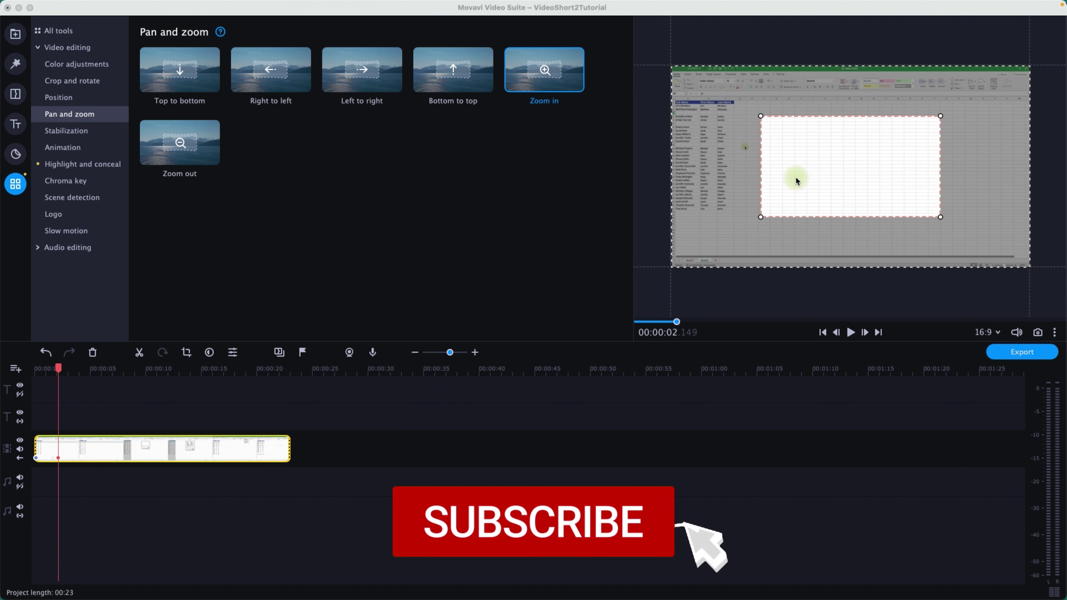
left_click(58, 458)
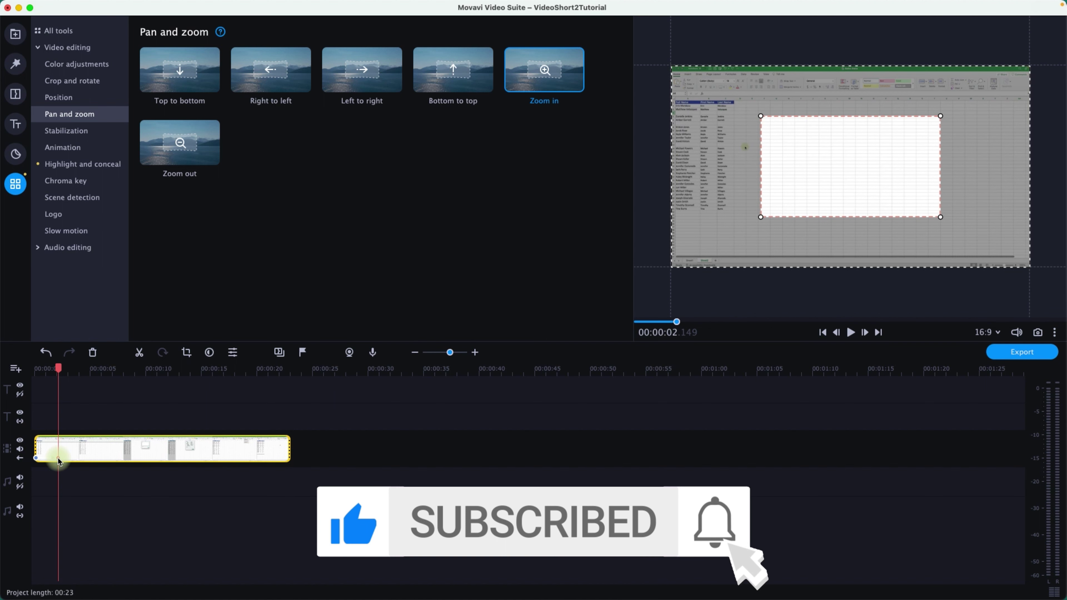
left_click(50, 460)
left_click(35, 460)
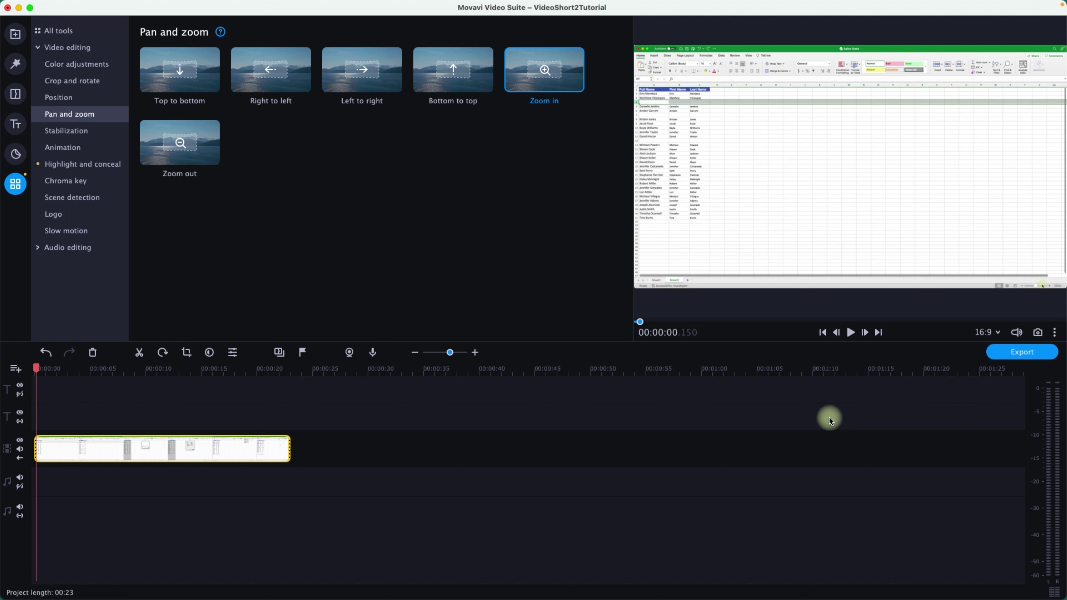
Step: Set the project aspect ratio to 9:16 (Instagram story/IGTV/TikTok) and add a Zoom in effect at the start of the clip
left_click(998, 333)
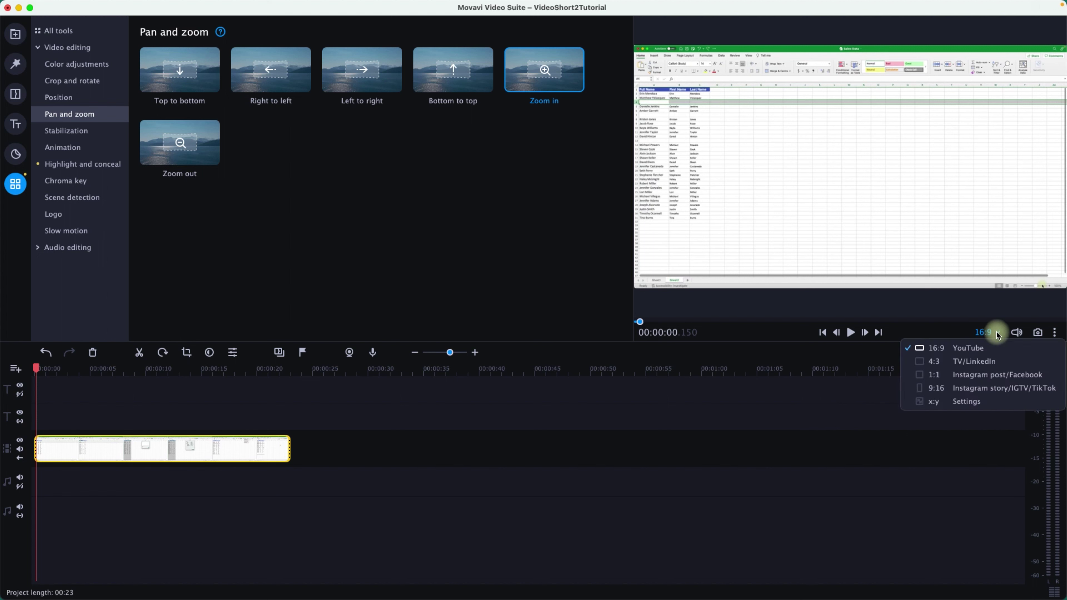
left_click(977, 392)
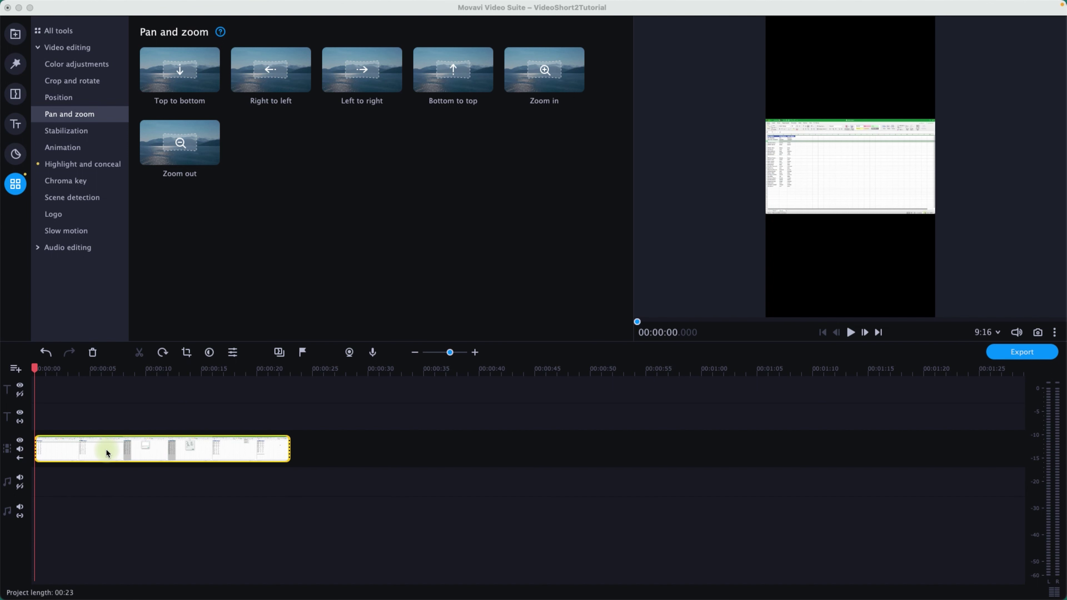
left_click(98, 450)
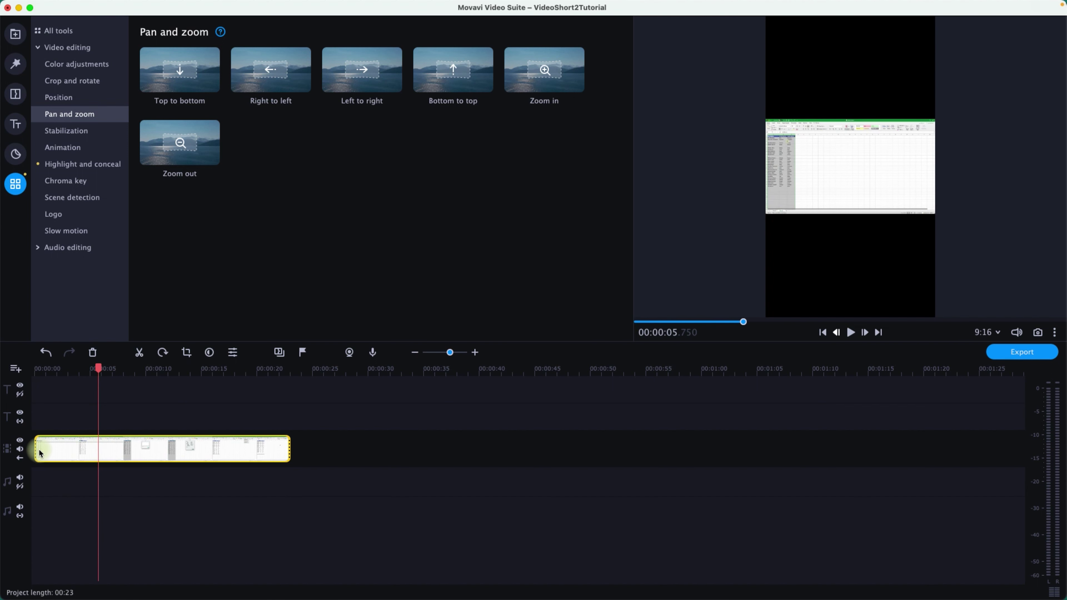
left_click(520, 100)
left_click(531, 72)
left_click_drag(531, 70, 36, 452)
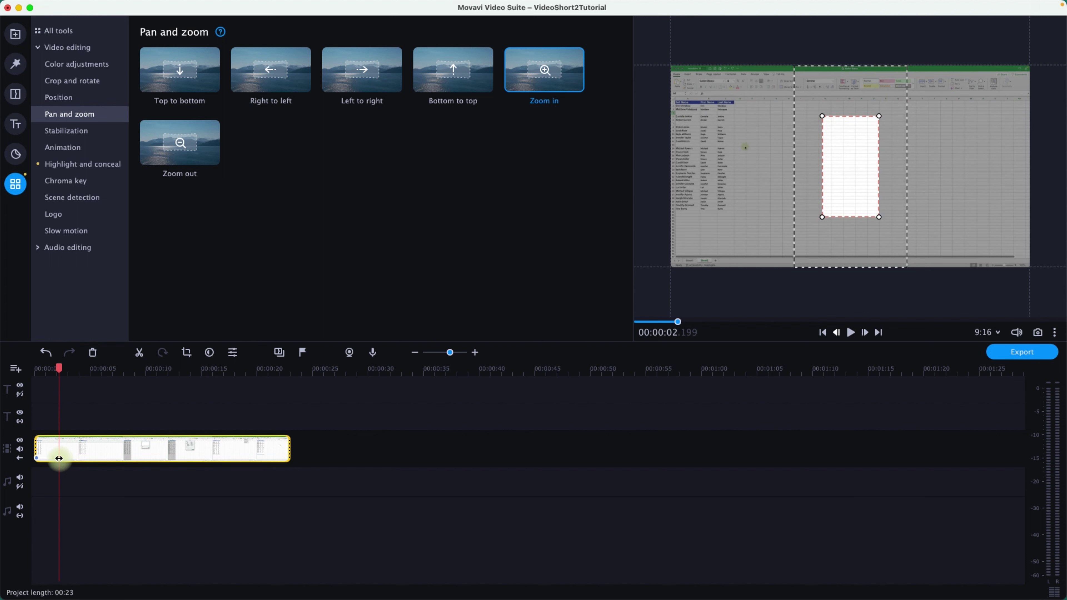
Step: Reposition the start keyframe's full-height frame over the name columns at the spreadsheet's left edge
left_click(37, 459)
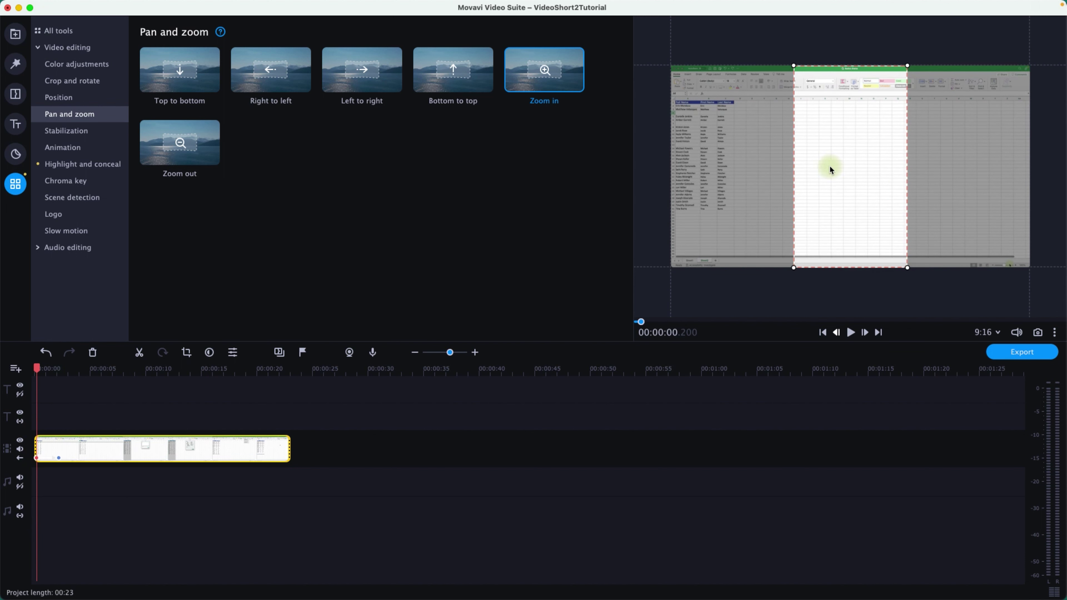
left_click(59, 458)
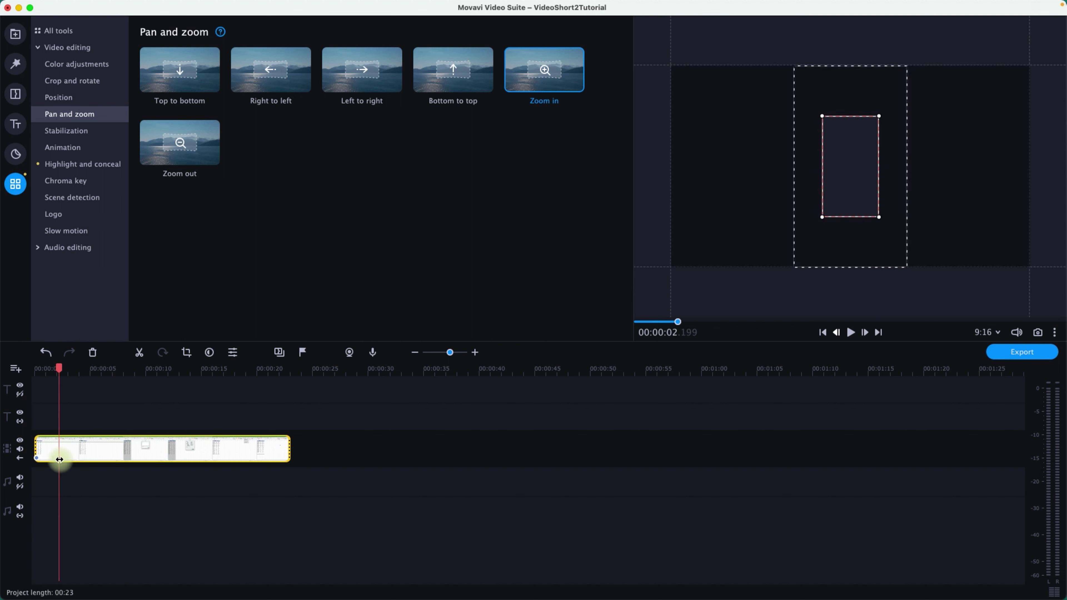
left_click(36, 459)
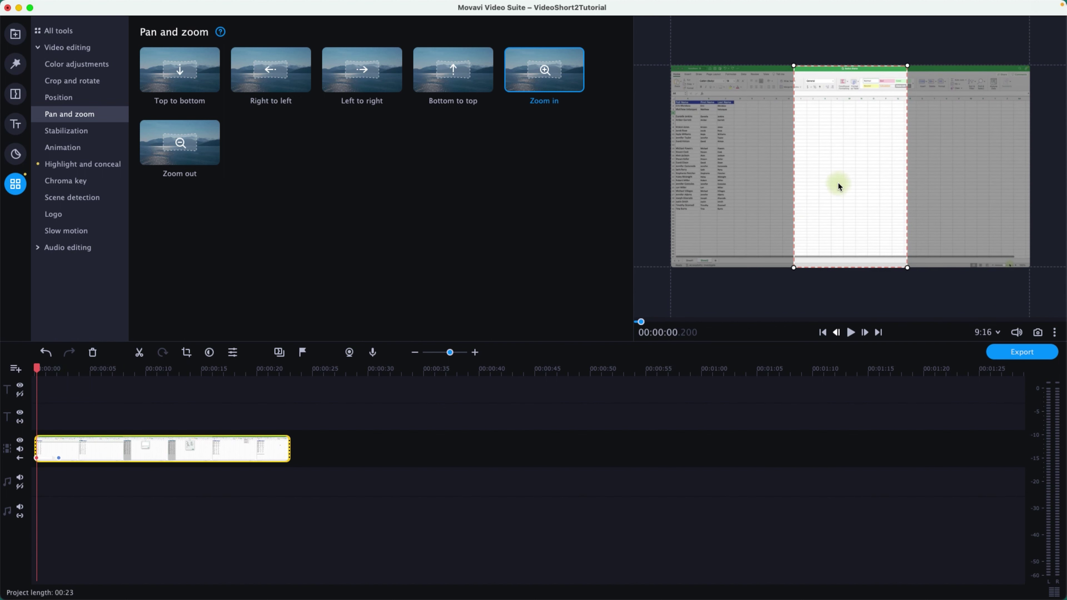
left_click_drag(862, 154, 737, 154)
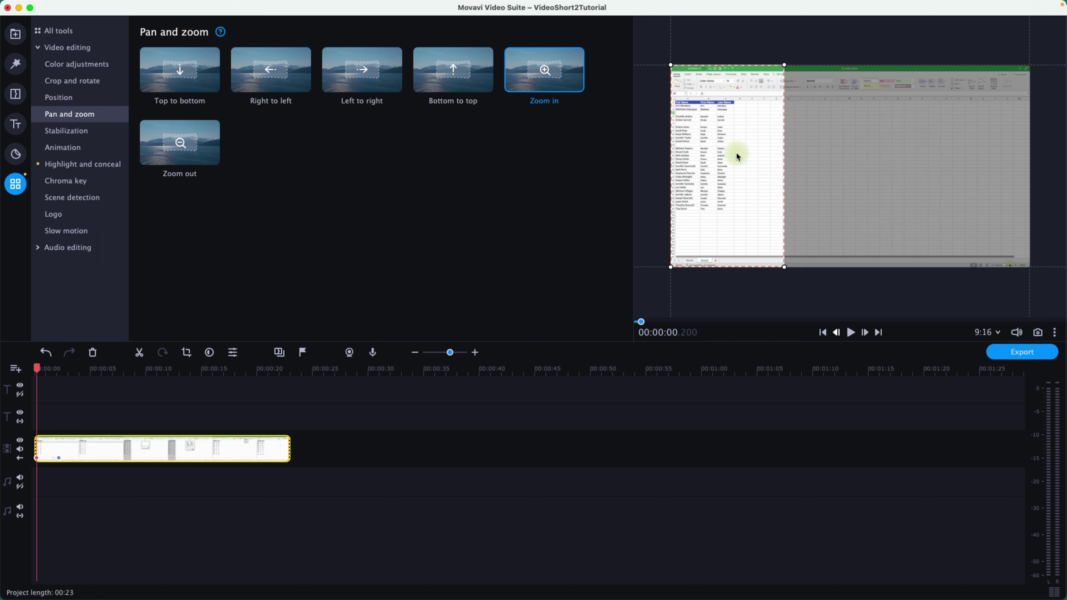
Step: Move the end keyframe's frame to the spreadsheet's upper-left corner and enlarge it to full height, matching the start frame
left_click(58, 457)
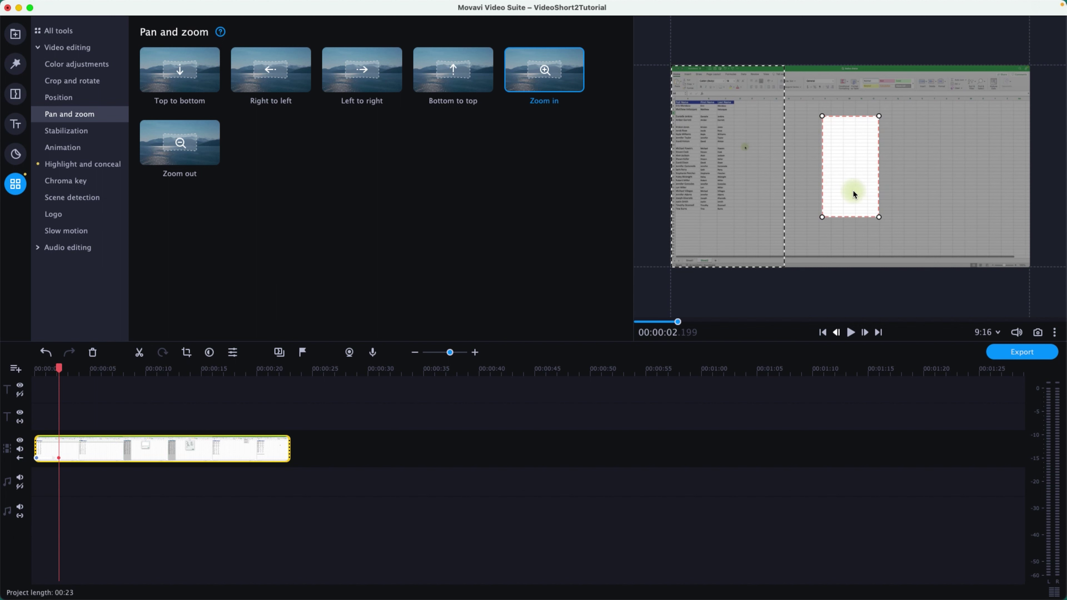
left_click_drag(66, 373, 21, 374)
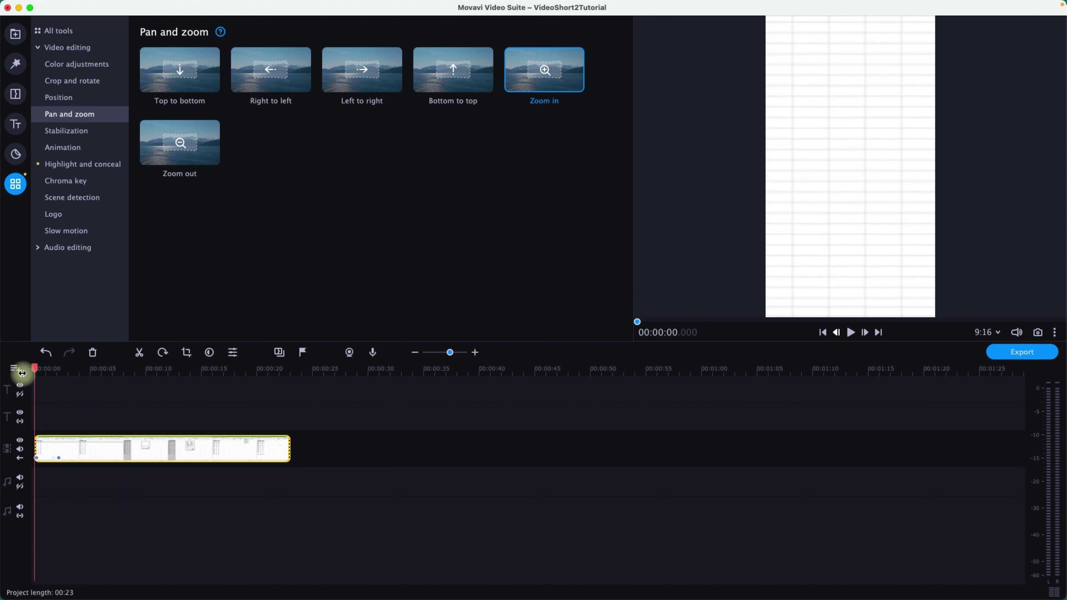
left_click(849, 333)
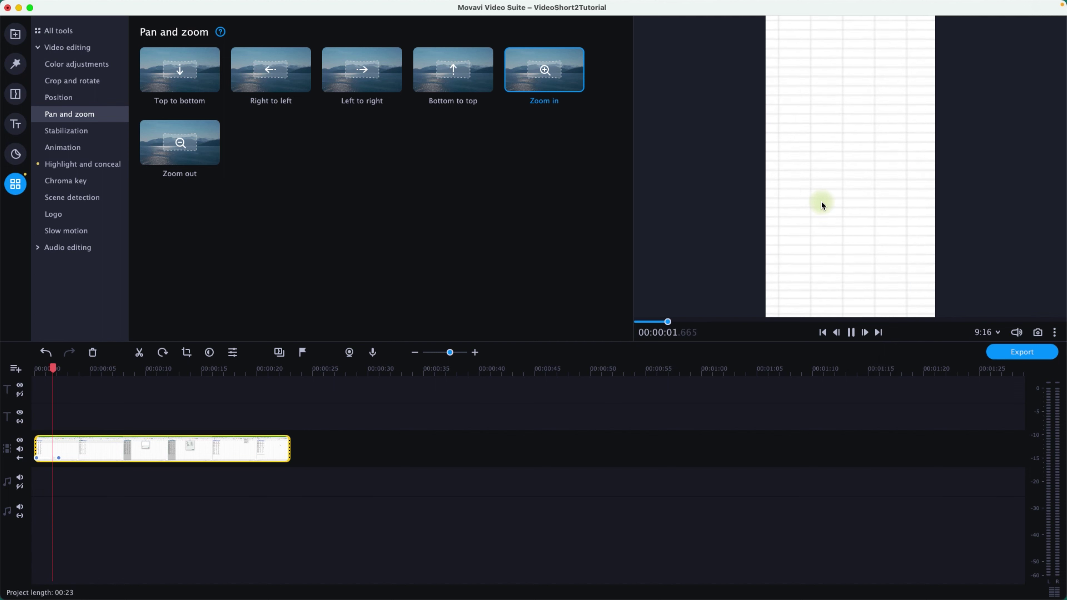
left_click(59, 459)
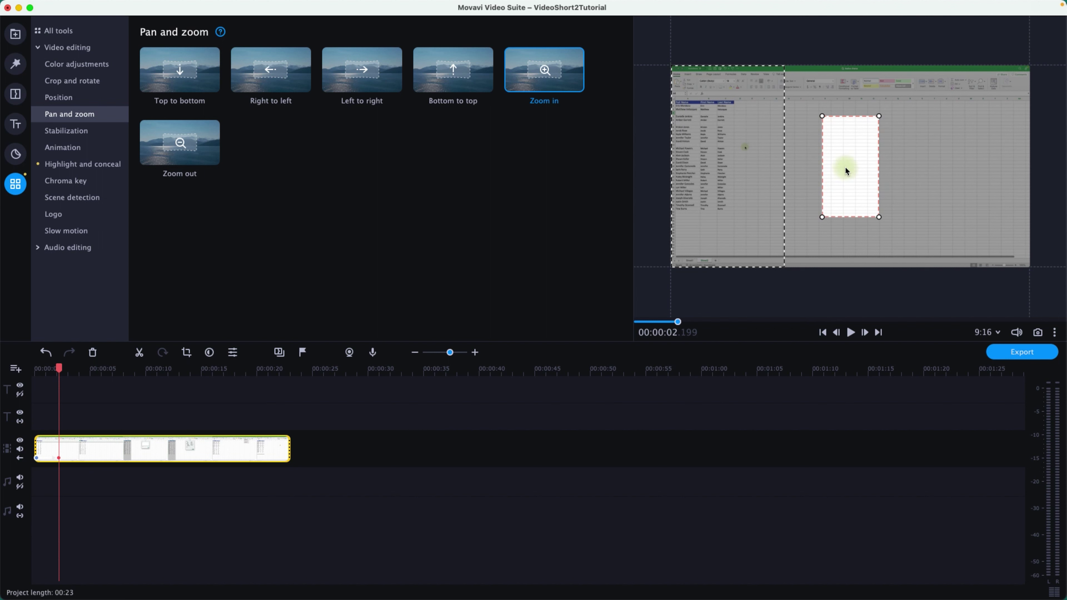
left_click_drag(847, 166, 692, 114)
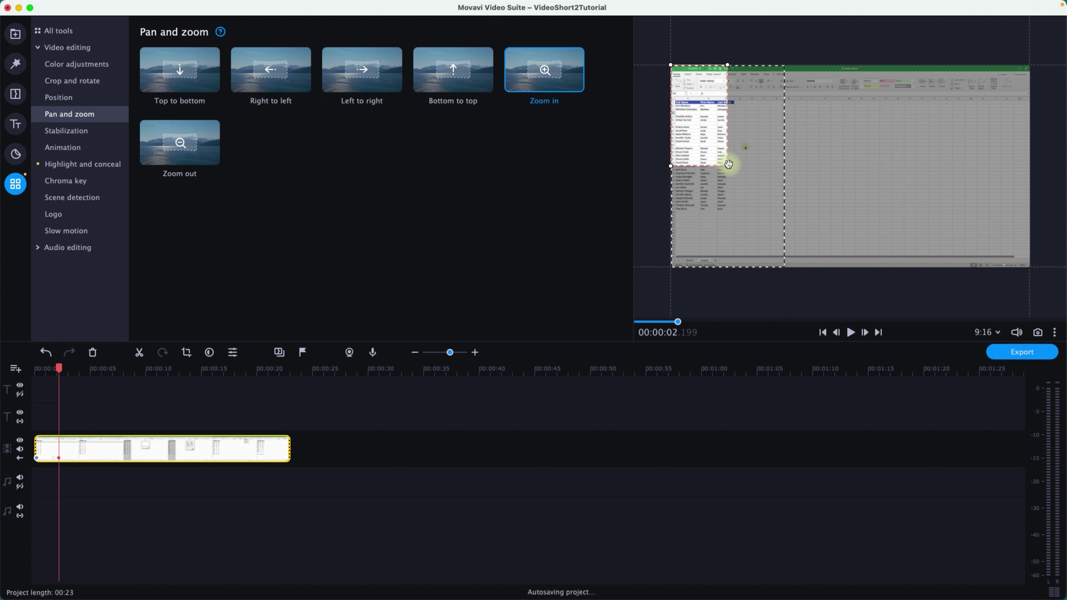
left_click_drag(728, 166, 780, 268)
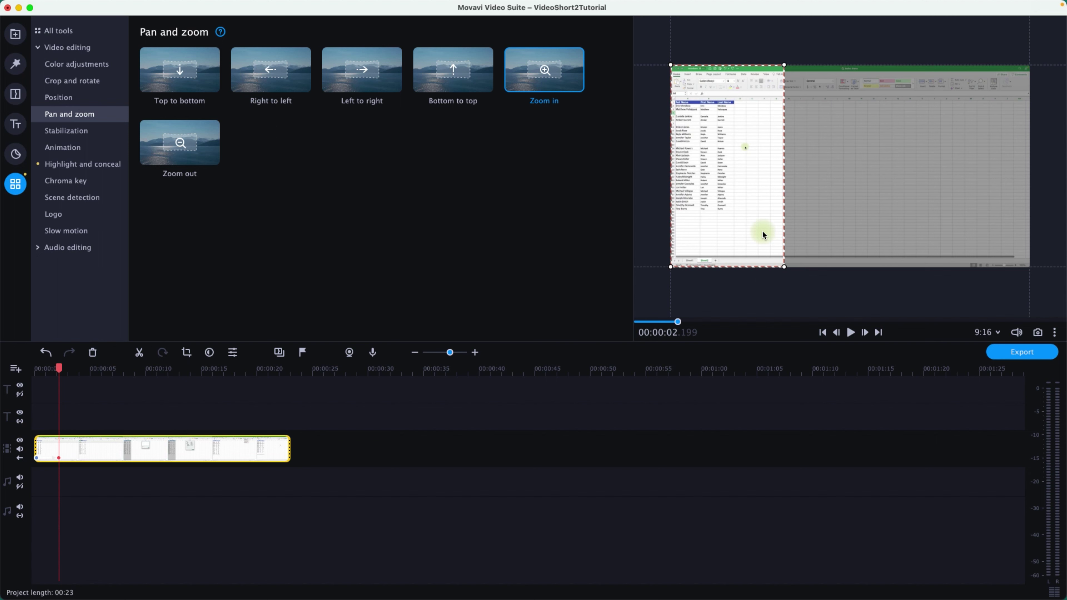
Step: Extend the first zoom by moving its end keyframe to about 9.15 s, and play the clip from the beginning
left_click(36, 461)
left_click(59, 459)
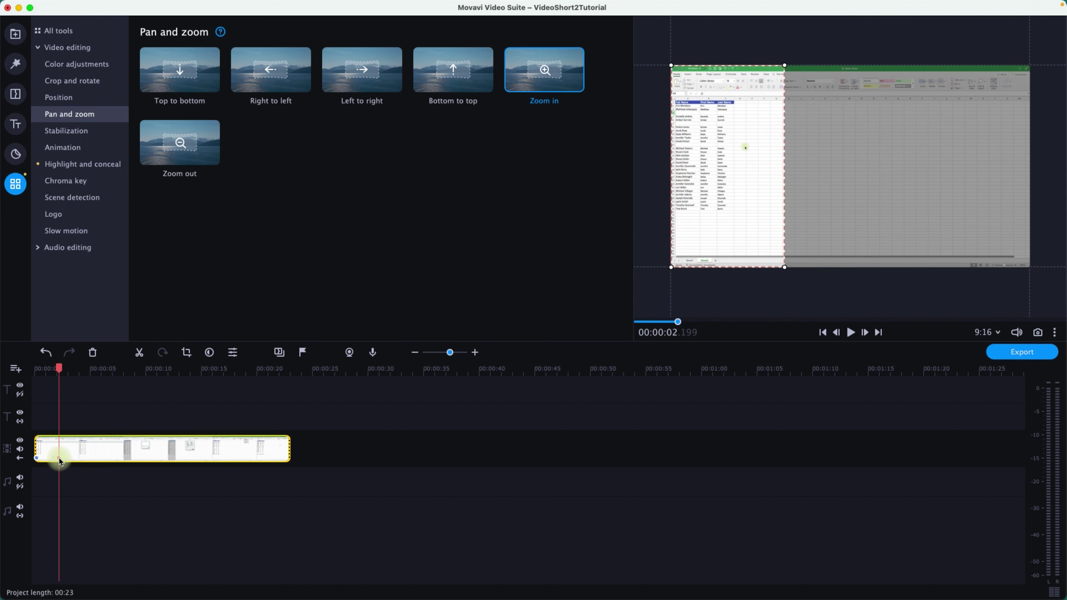
left_click(697, 122)
left_click_drag(59, 458, 135, 464)
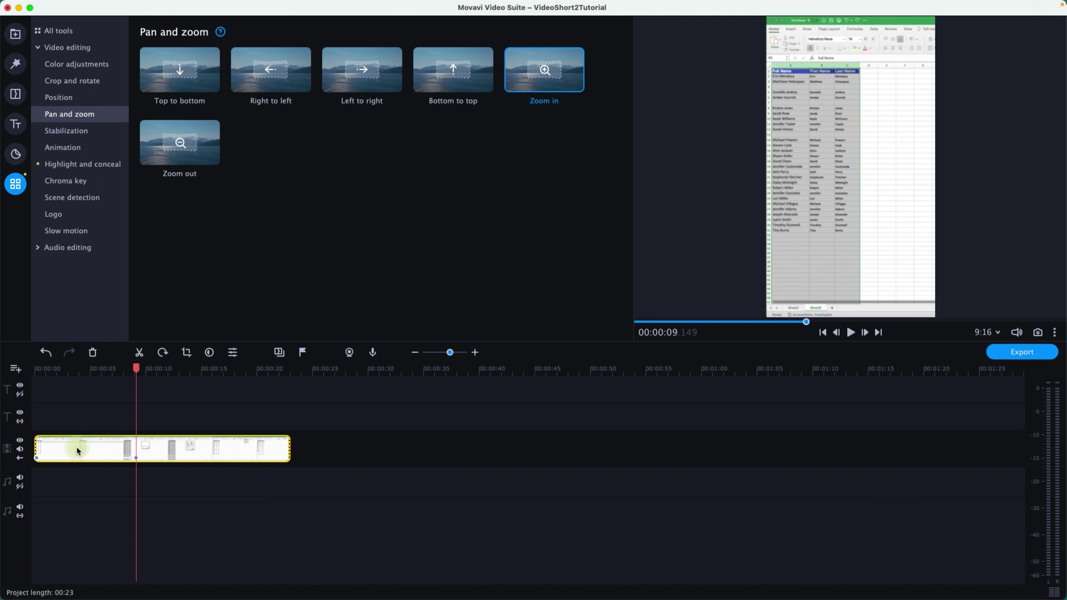
left_click(29, 374)
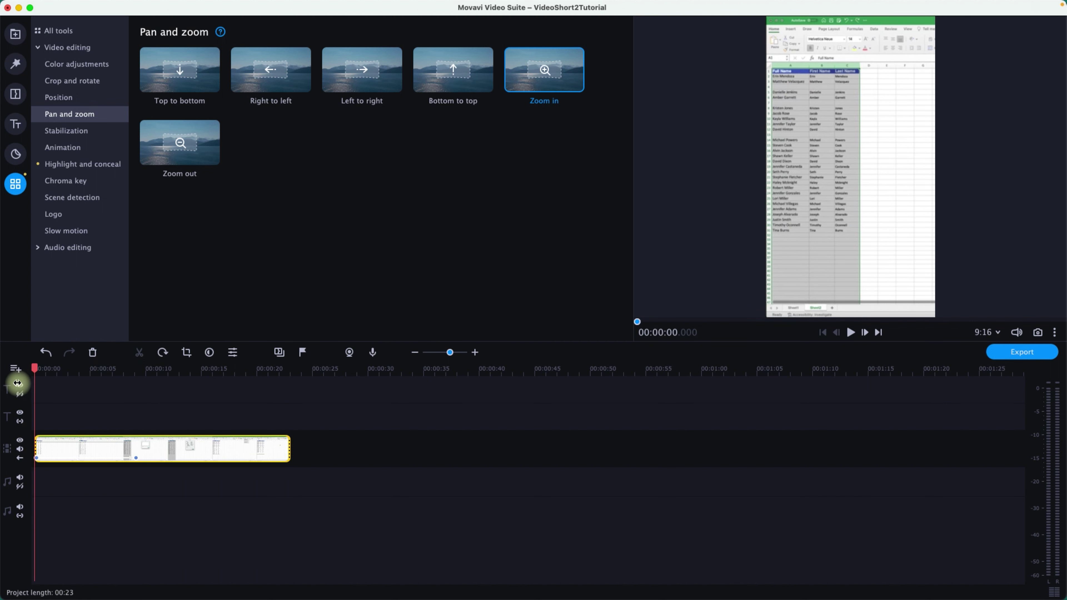
left_click(852, 335)
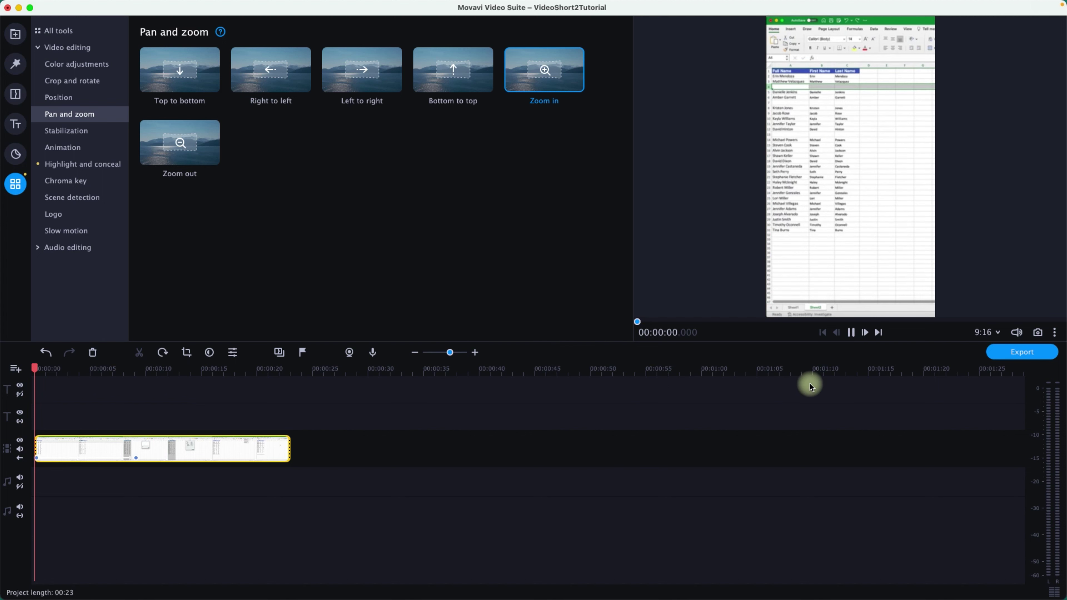
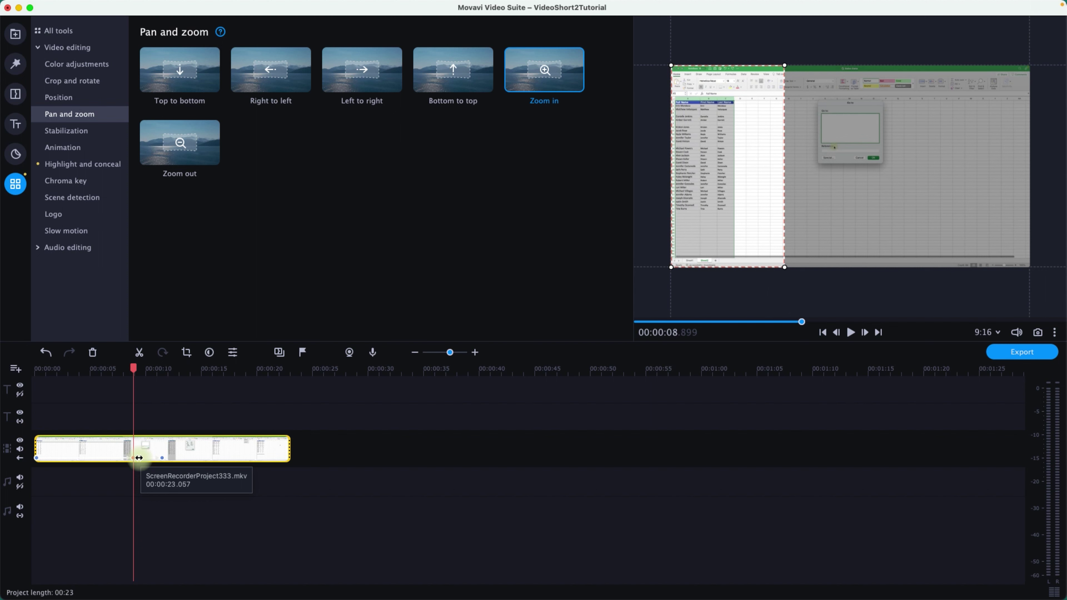
Step: Reposition the second zoom's start frame at 9.5 s over the dialog in the middle of the spreadsheet
left_click(144, 452)
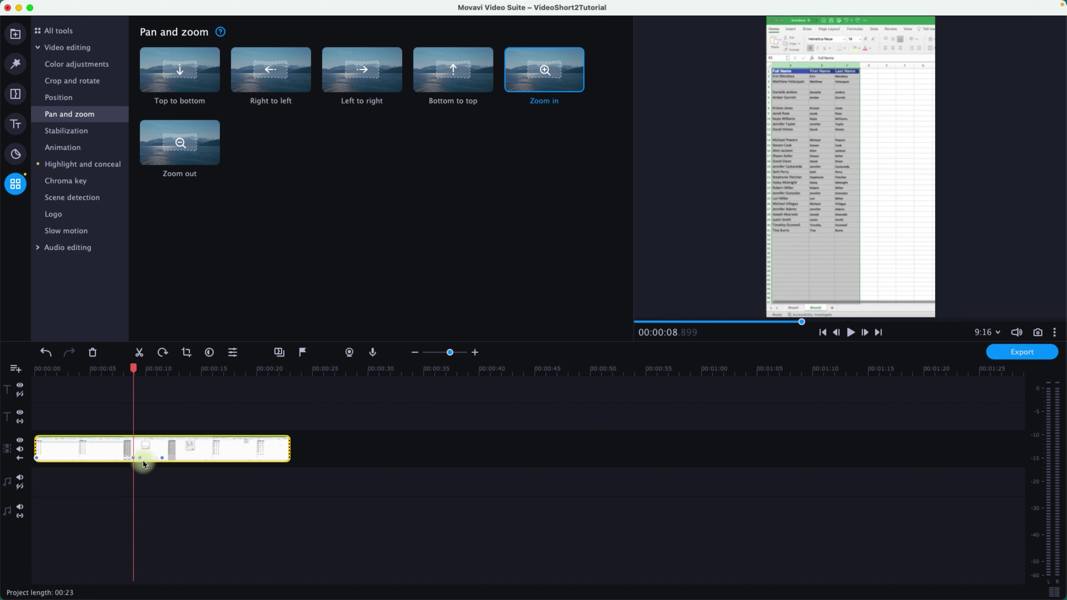
left_click(140, 458)
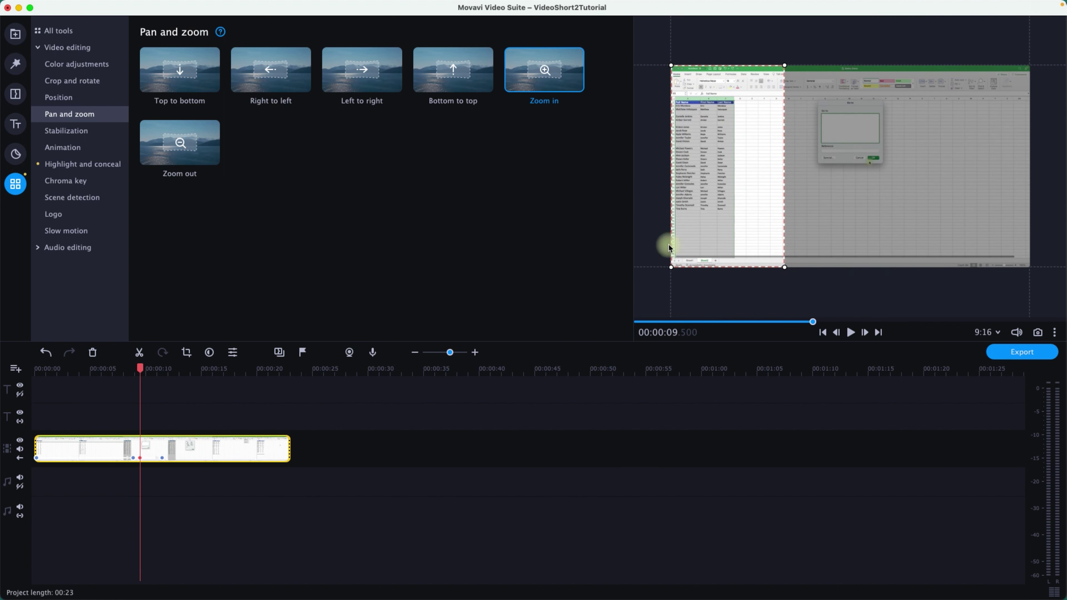
left_click_drag(716, 161, 841, 165)
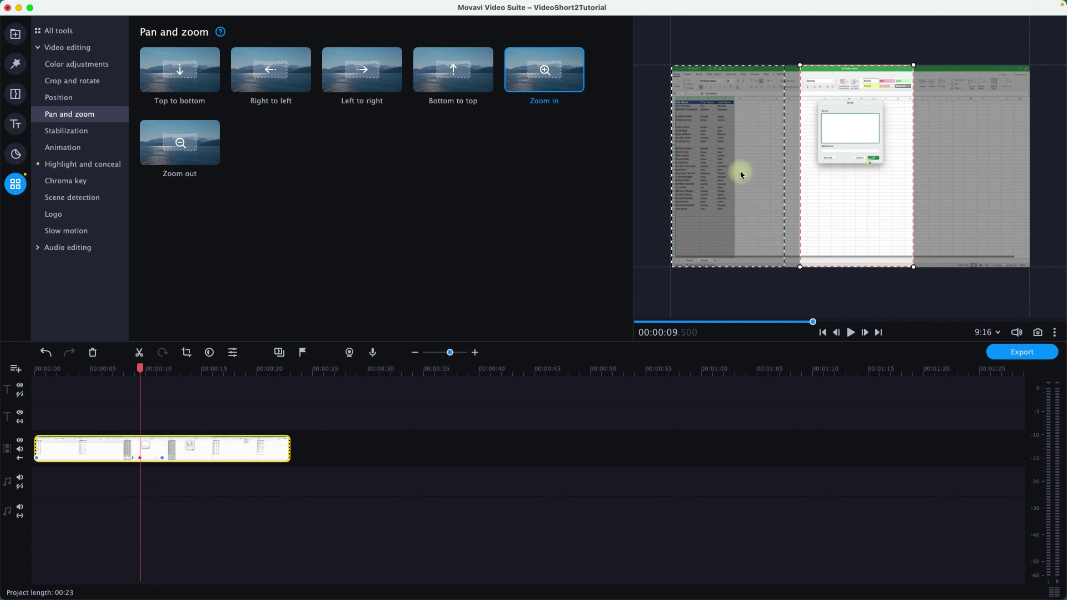
Step: Move the second zoom's end frame at about 11.5 s over the middle dialog and enlarge it to full height
left_click(163, 459)
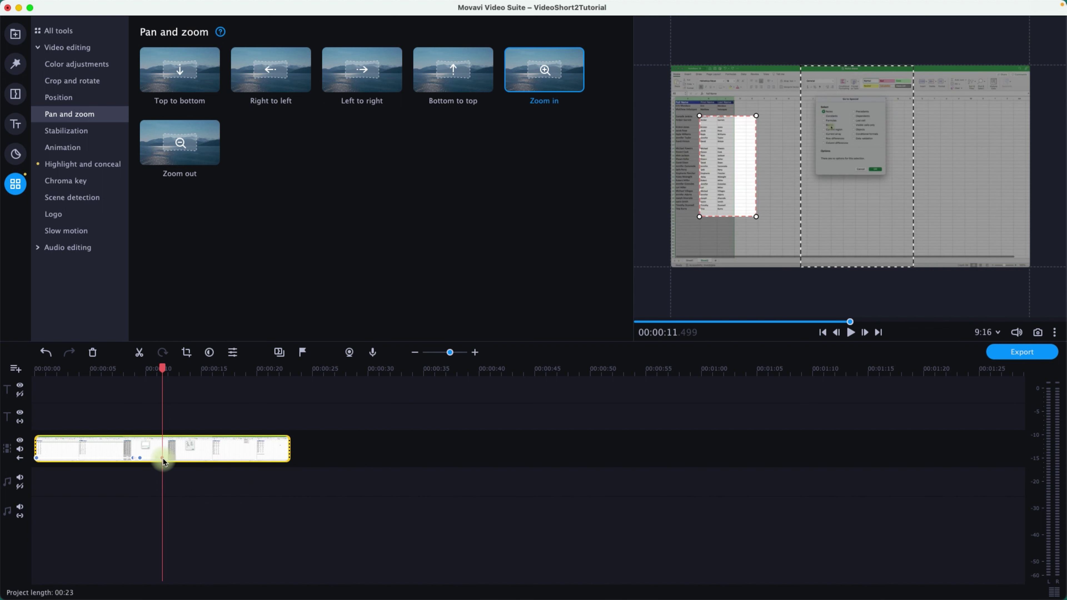
left_click_drag(727, 168, 826, 122)
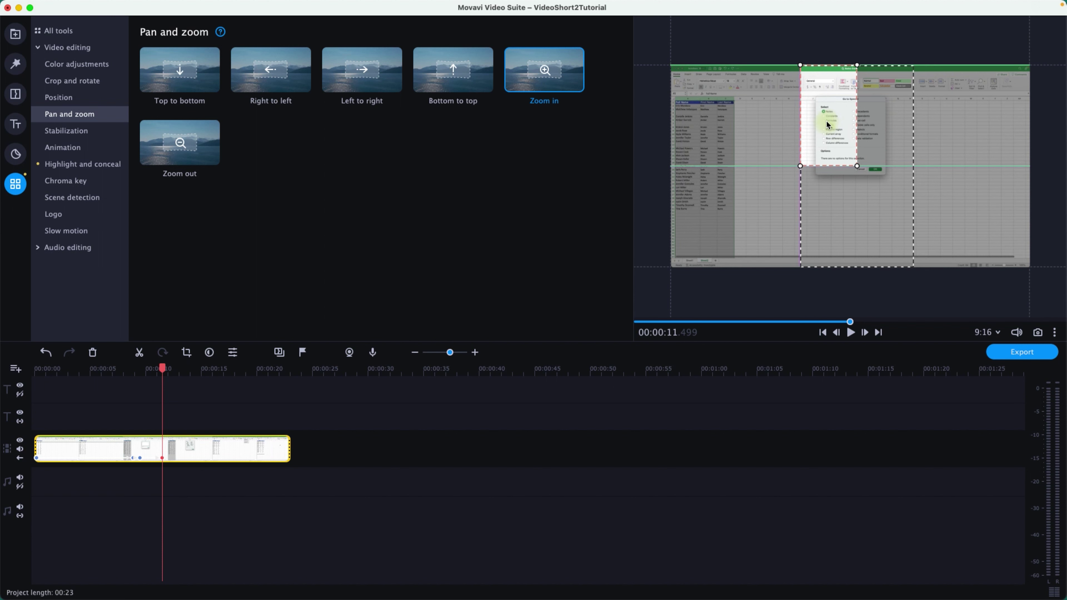
left_click_drag(857, 168, 898, 274)
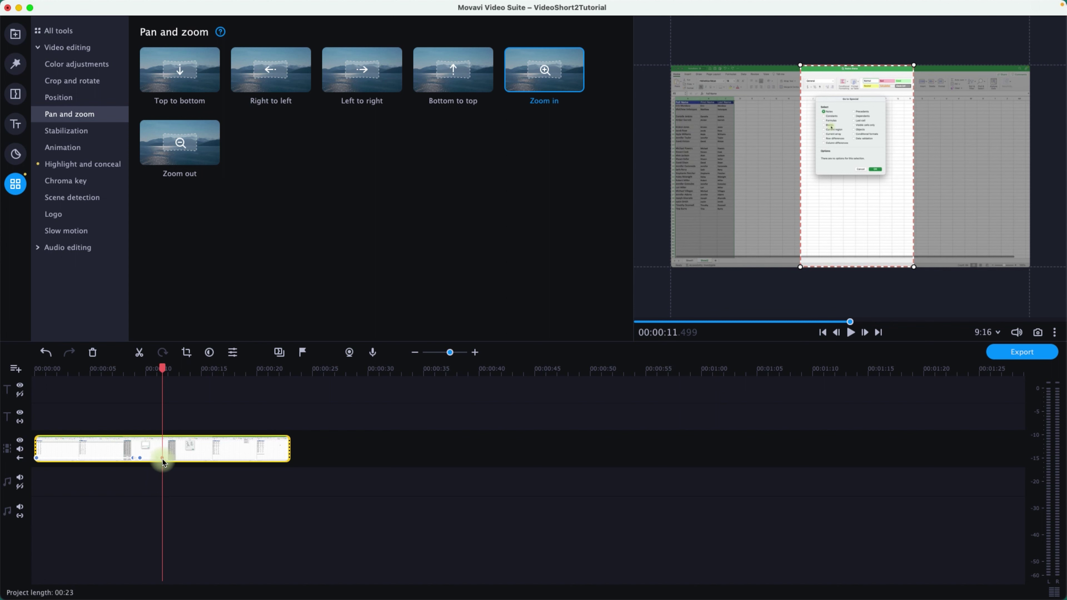
Step: Extend the second zoom by moving its end keyframe to about 14 s, and play the clip from about 7.5 s
left_click_drag(162, 459, 194, 464)
left_click_drag(190, 370, 118, 383)
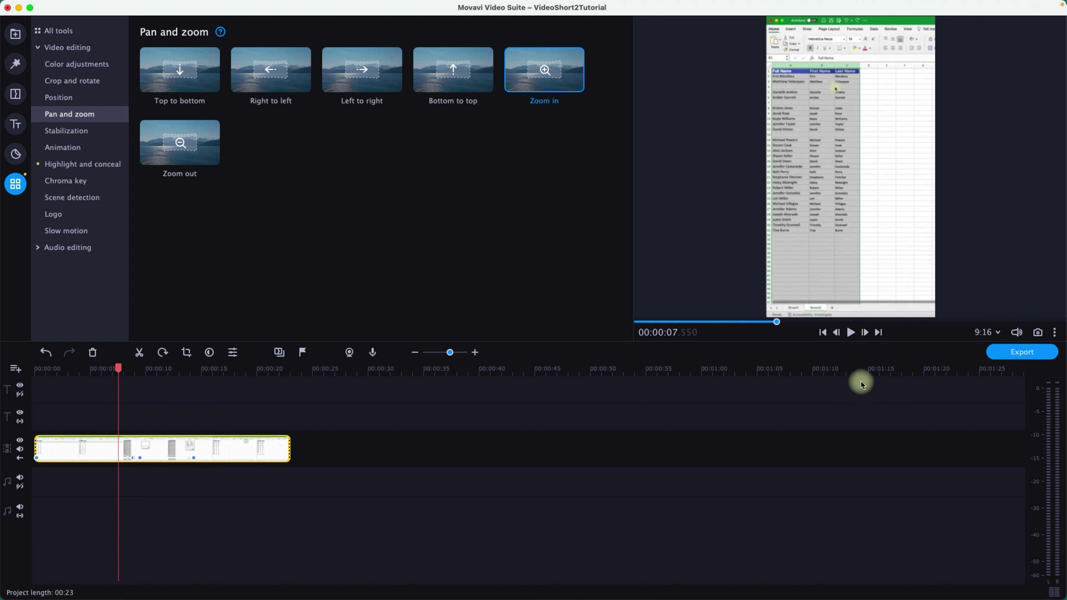
left_click(852, 335)
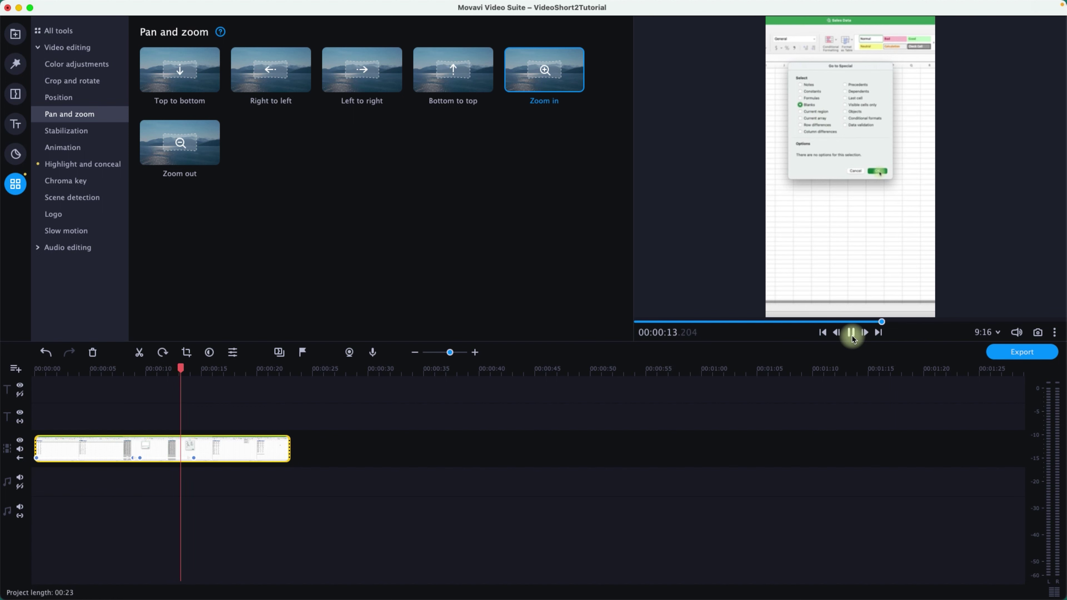
left_click(852, 334)
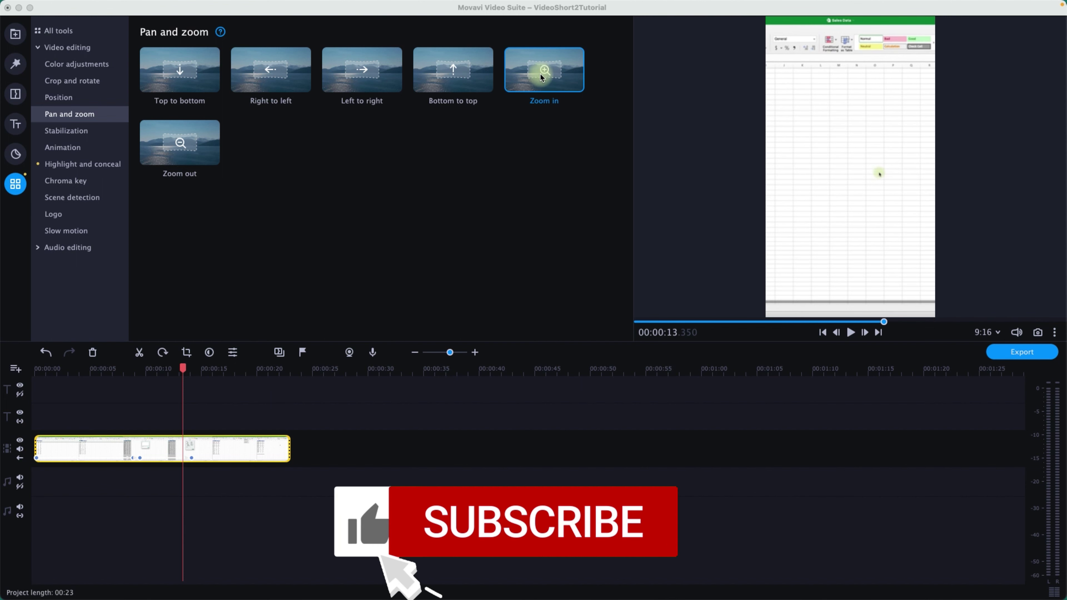
Step: Add a third Zoom in effect starting at about 14.5 s and move its start frame to the right part of the spreadsheet
left_click(537, 75)
mouse_move(537, 76)
left_mouse_down()
mouse_move(246, 429)
mouse_move(196, 461)
left_mouse_up()
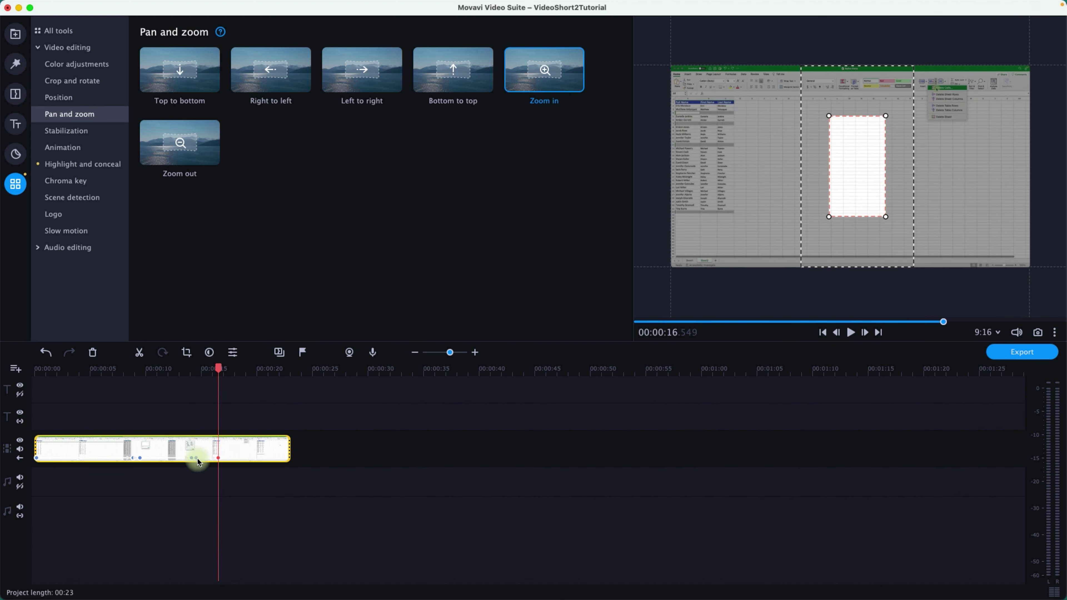
left_click(196, 458)
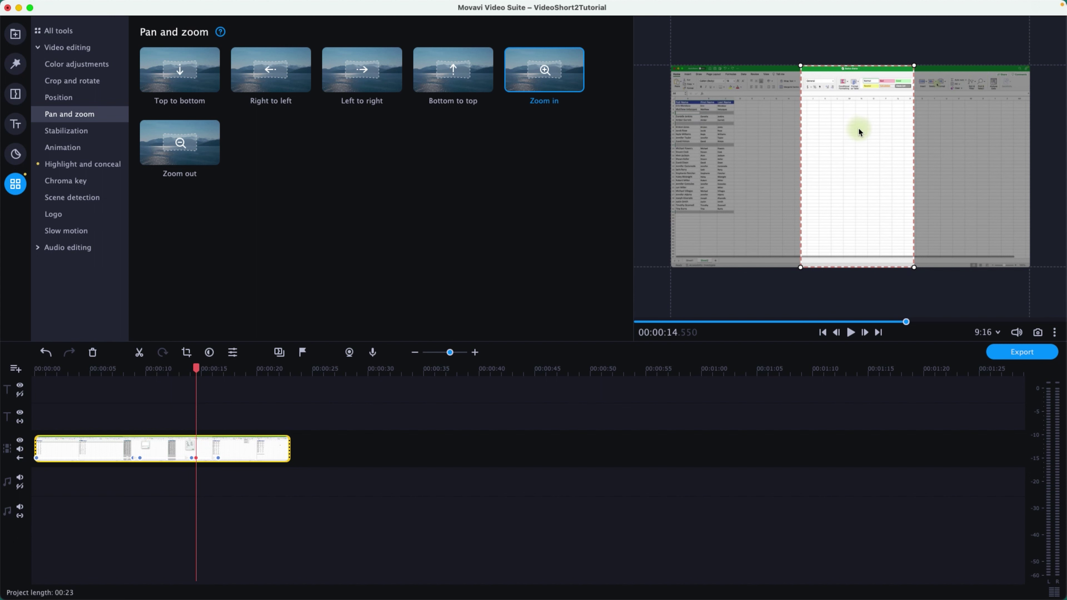
left_click_drag(854, 136, 952, 142)
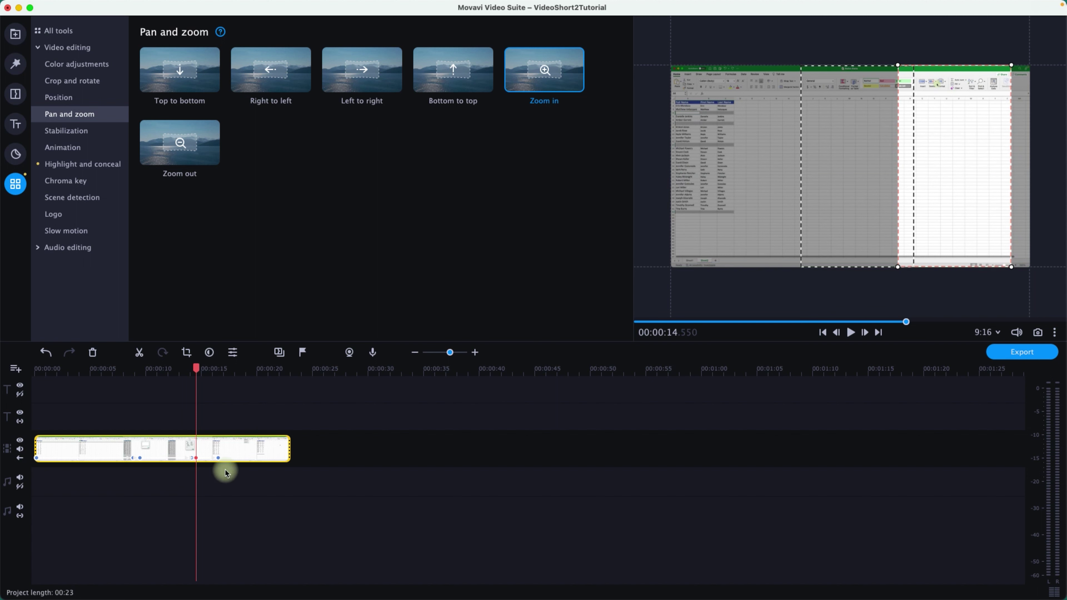
Step: Move the third zoom's end frame at about 16.5 s over the spreadsheet's delete menu and enlarge it to full height
left_click(218, 458)
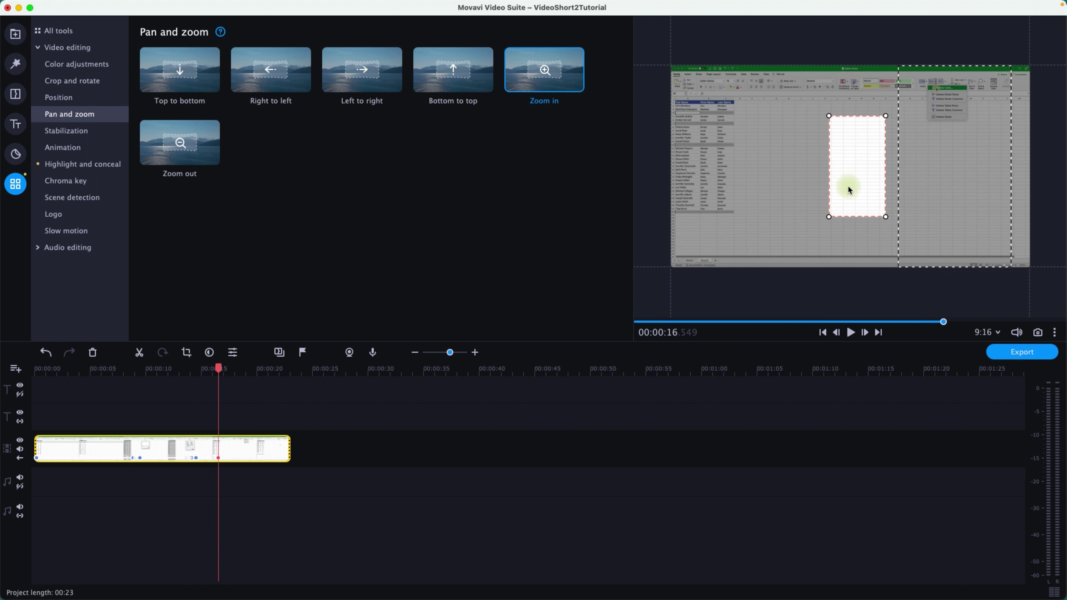
left_click_drag(869, 177, 929, 132)
left_click_drag(956, 166, 1011, 268)
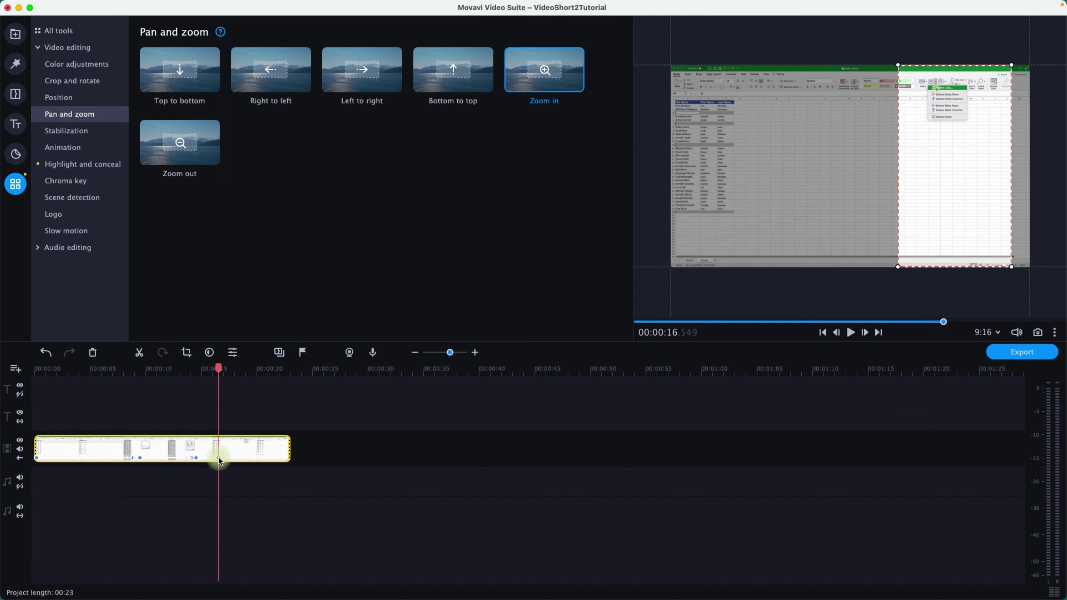
Step: Extend the third zoom's end keyframe to about 18.2 s and play the clip from about 10 s
left_click_drag(219, 458, 238, 460)
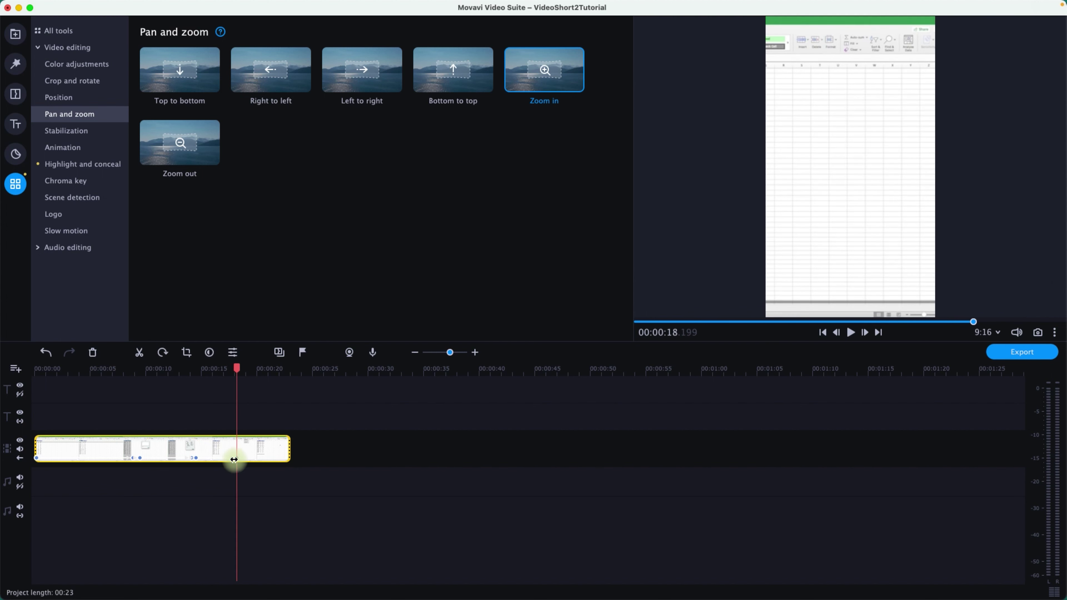
left_click_drag(238, 370, 145, 373)
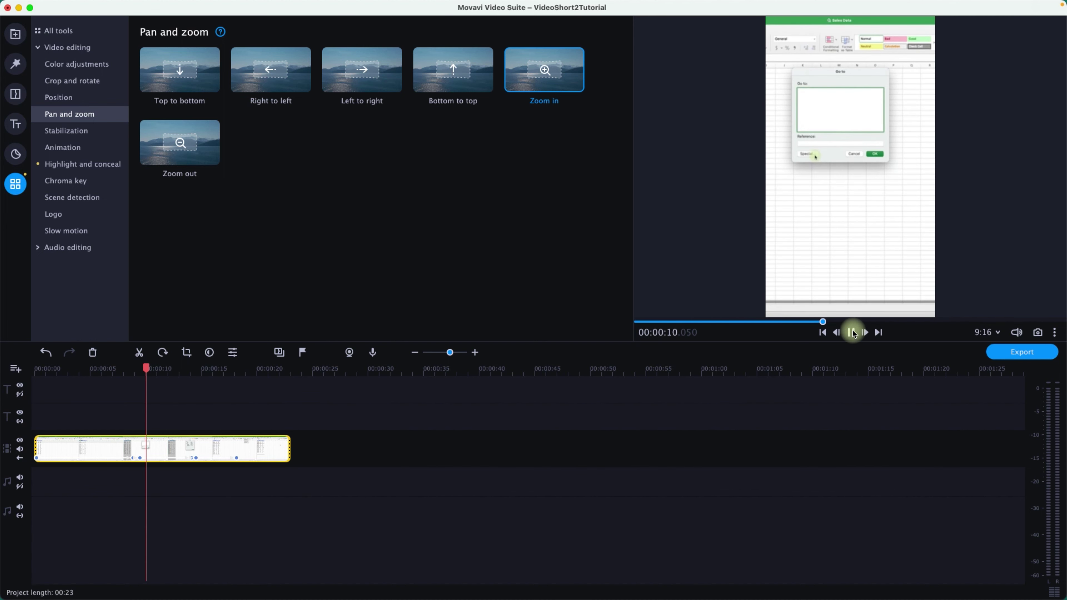
left_click(852, 333)
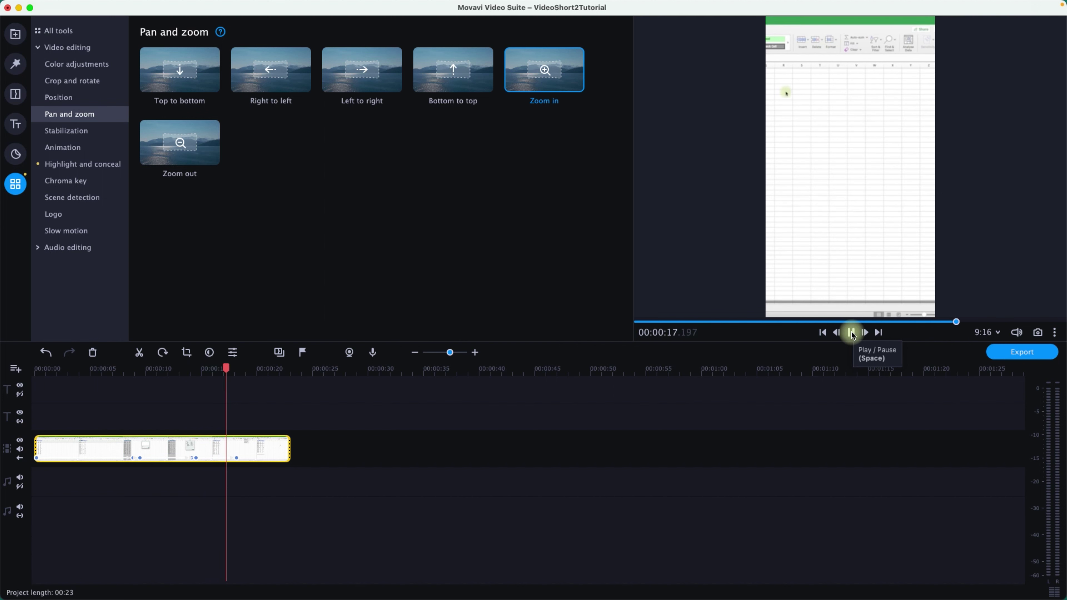
left_click(851, 332)
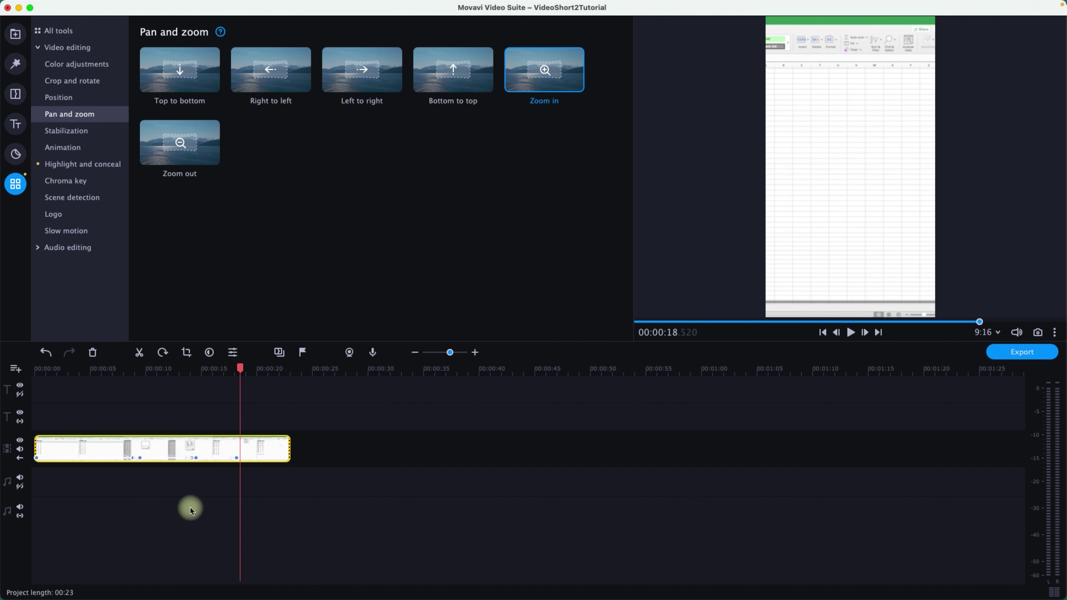
Step: Shorten the third zoom by moving its end keyframe to about 16.95 s, and reselect the clip
left_click_drag(236, 459, 223, 457)
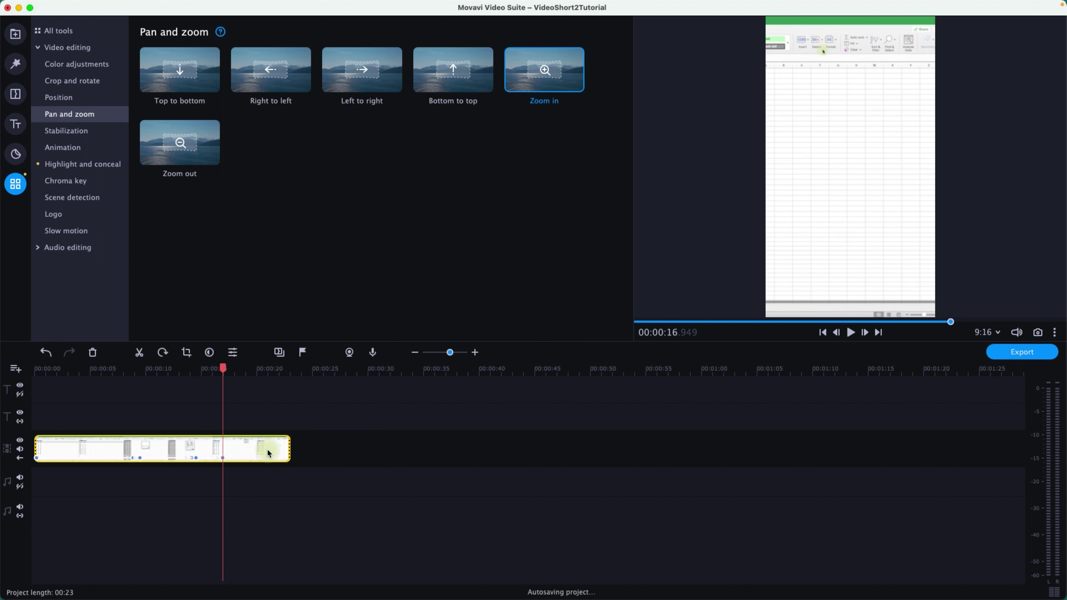
left_click(334, 452)
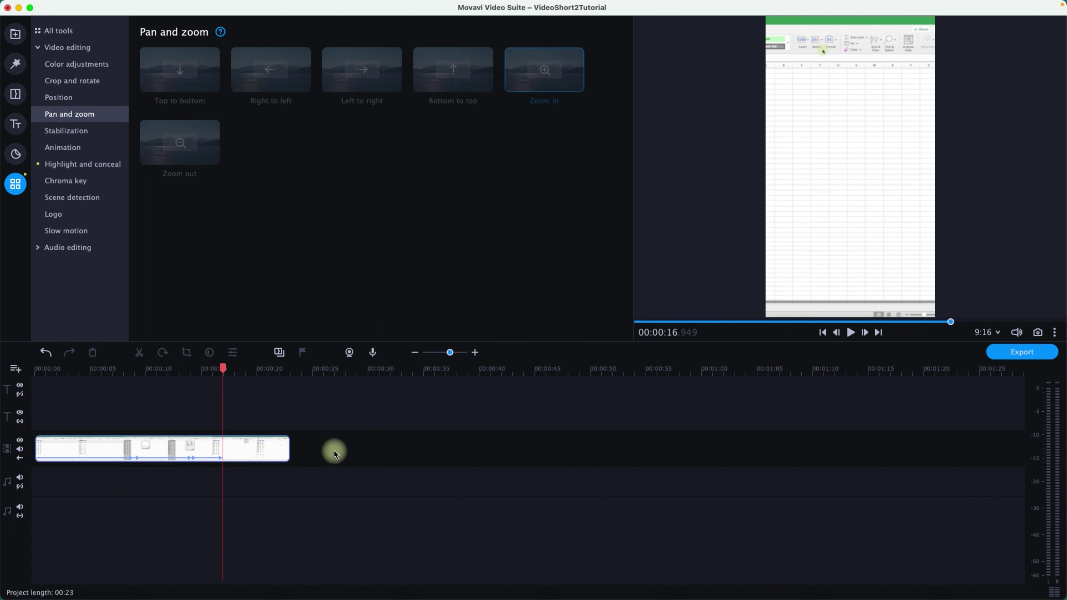
left_click(223, 460)
Step: Add a fourth Zoom in effect starting at about 17.2 s and move its start frame over the dialog in the middle of the spreadsheet
mouse_move(531, 69)
left_mouse_down()
mouse_move(315, 329)
mouse_move(226, 446)
mouse_move(227, 460)
left_mouse_up()
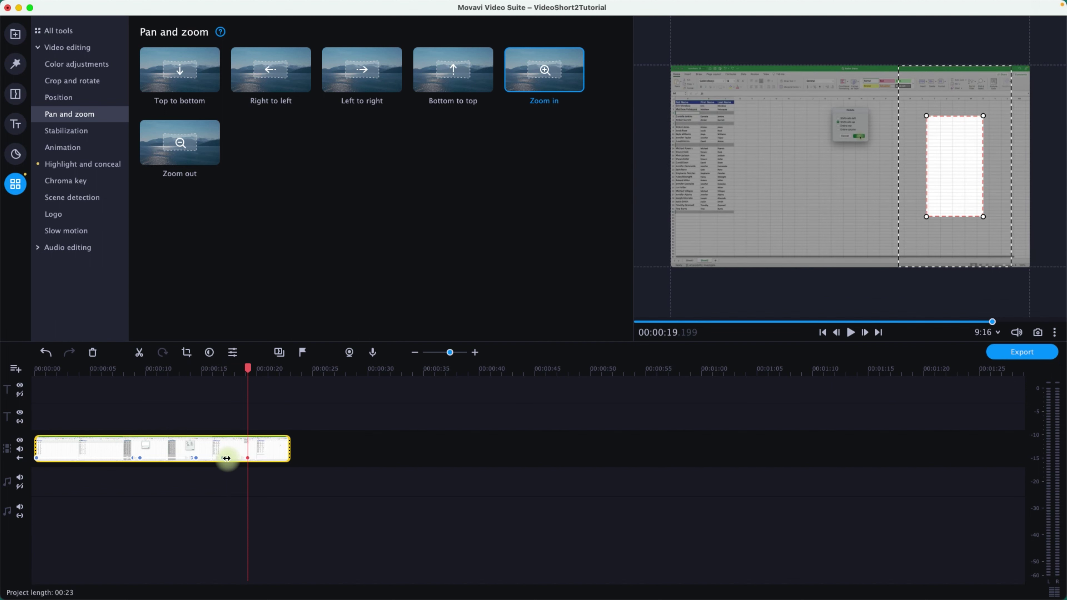
left_click(227, 458)
left_click_drag(937, 136, 835, 136)
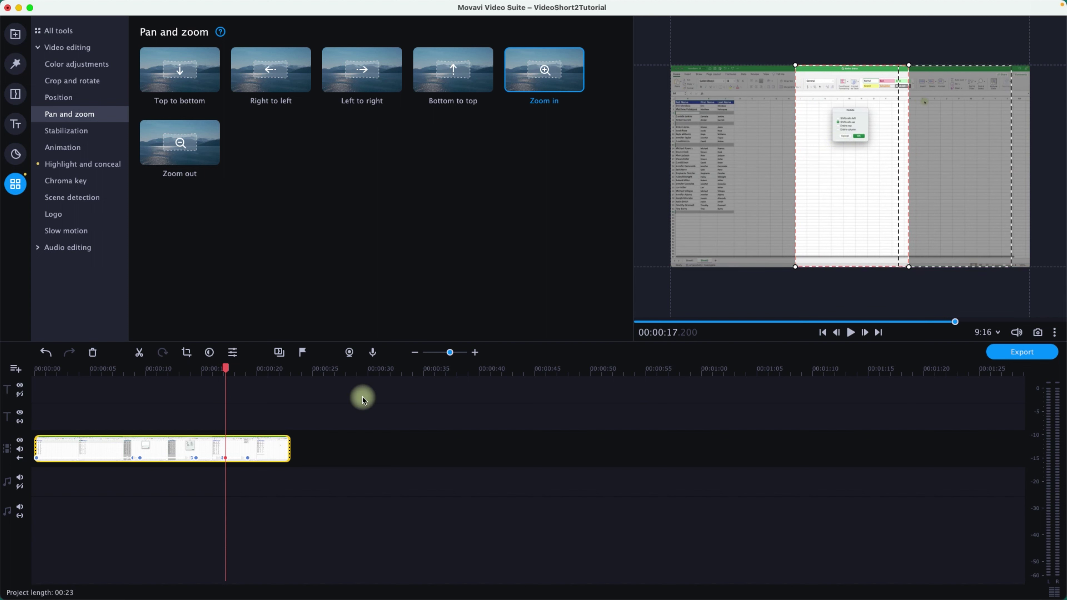
Step: Move the fourth zoom's end frame at 19.2 s over the middle dialog, enlarge it to full height, and play from about 14.5 s
left_click(248, 459)
left_click_drag(976, 117, 820, 95)
left_click_drag(856, 170, 909, 267)
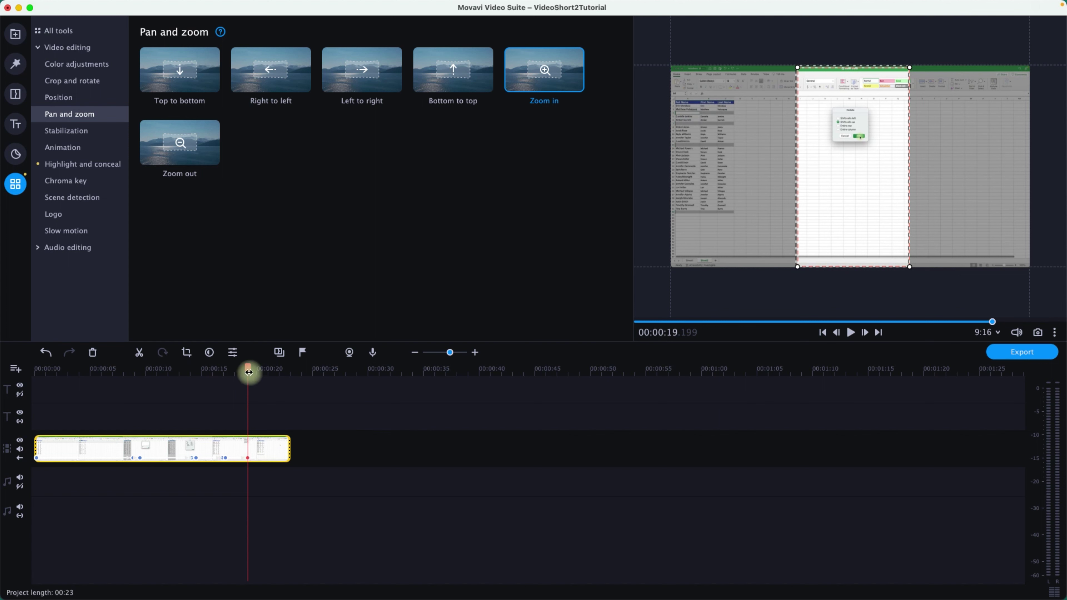
left_click_drag(249, 372, 195, 371)
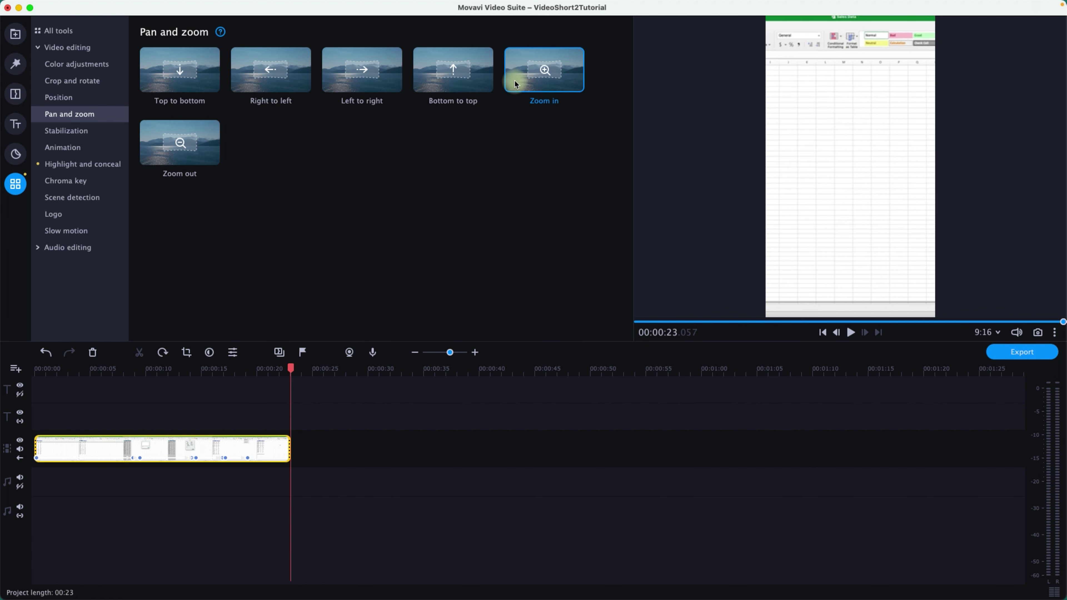
Step: Add a fifth Zoom in effect starting at about 19.65 s and move its start frame over the name columns at the spreadsheet's left edge
left_click_drag(516, 84, 250, 458)
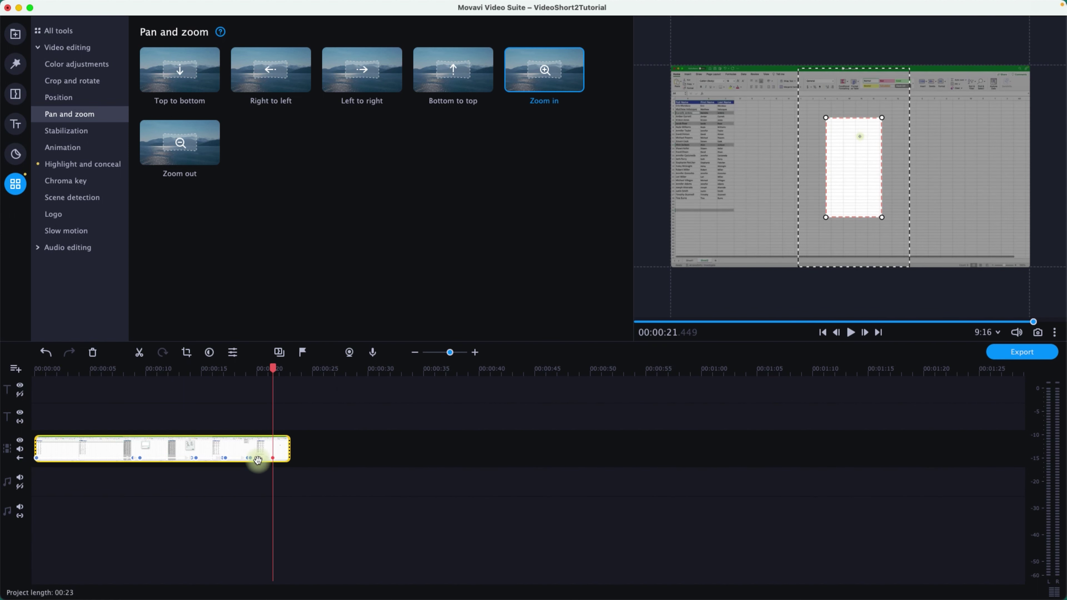
left_click(253, 463)
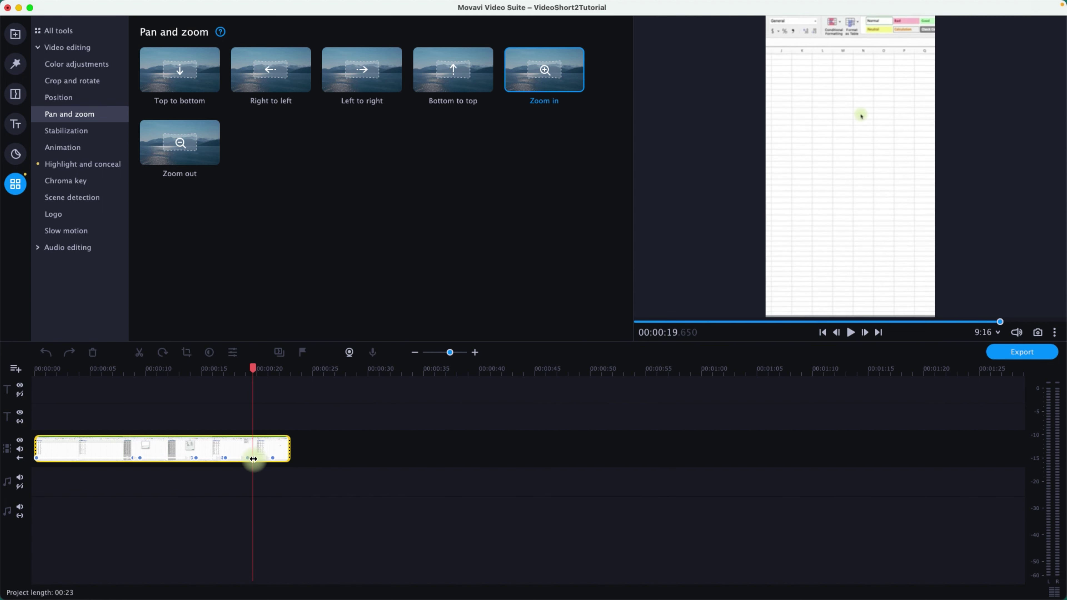
left_click(254, 459)
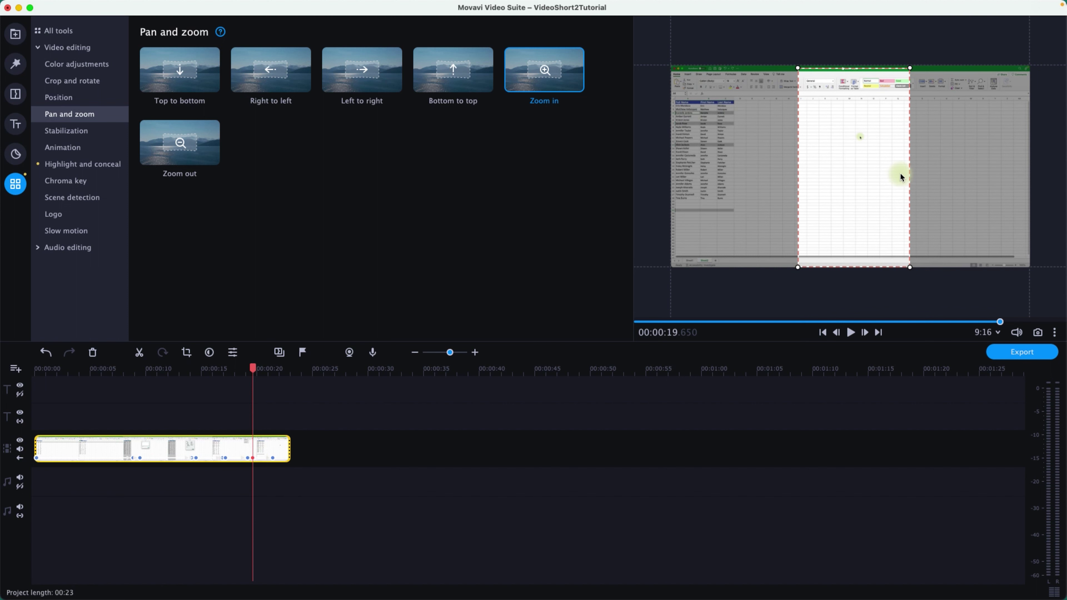
left_click_drag(854, 171, 728, 171)
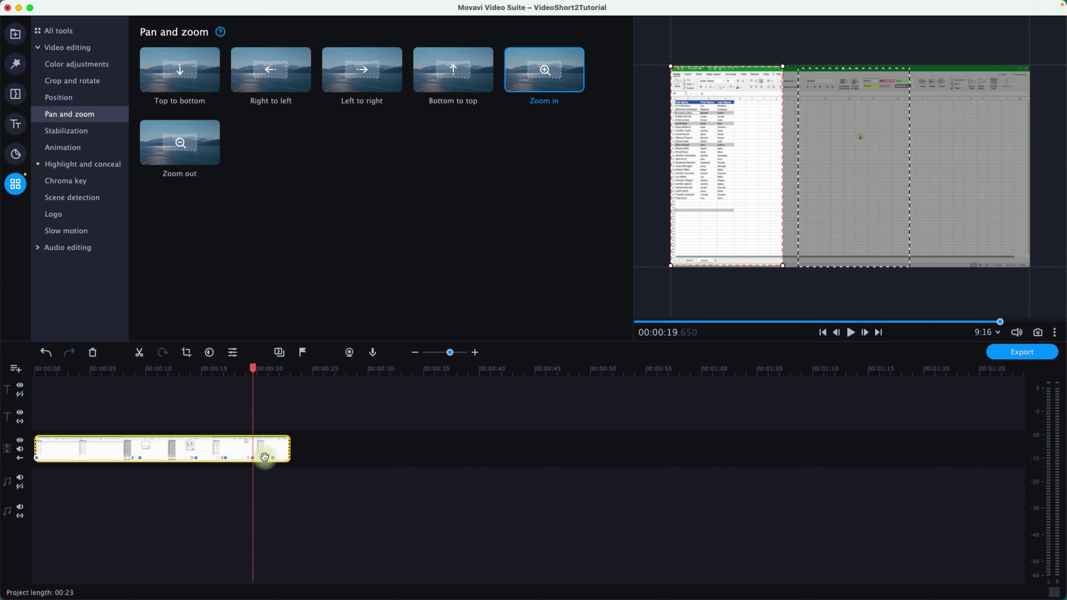
Step: Move the fifth zoom's end keyframe to about 22.7 s and fit its frame over the name columns at full height
left_click_drag(273, 458, 285, 465)
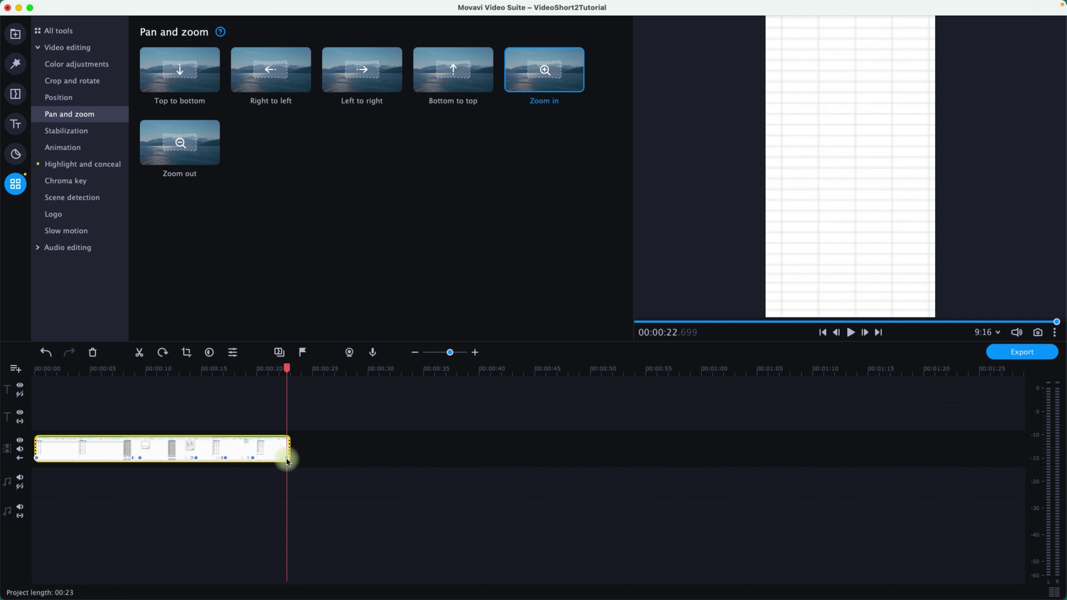
left_click_drag(857, 171, 706, 123)
left_click_drag(732, 165, 761, 278)
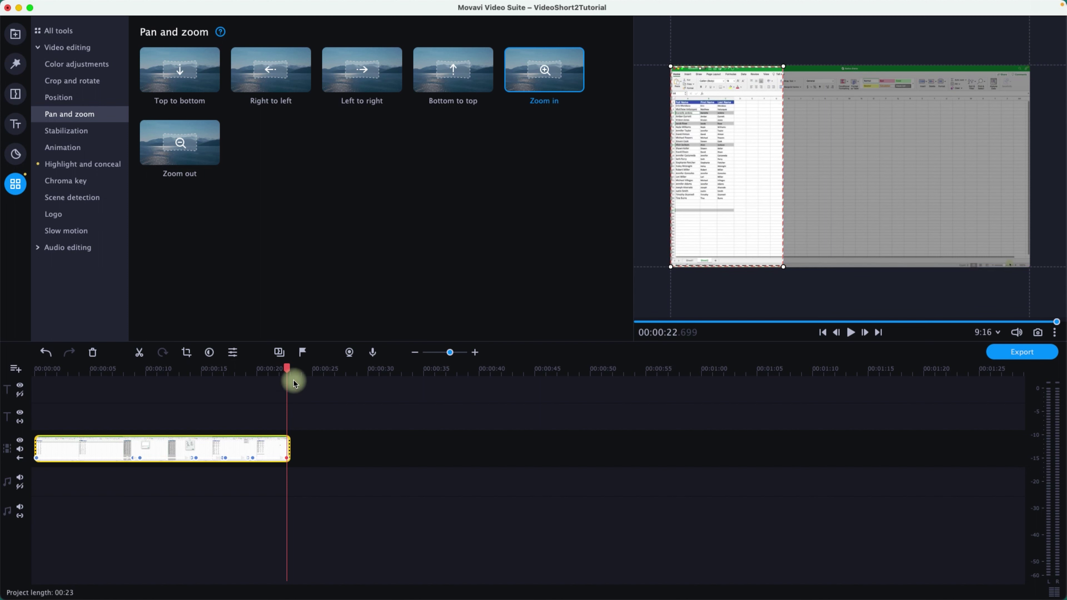
Step: Play the whole clip from the beginning to review all the zoom transitions
left_click_drag(287, 372, 29, 399)
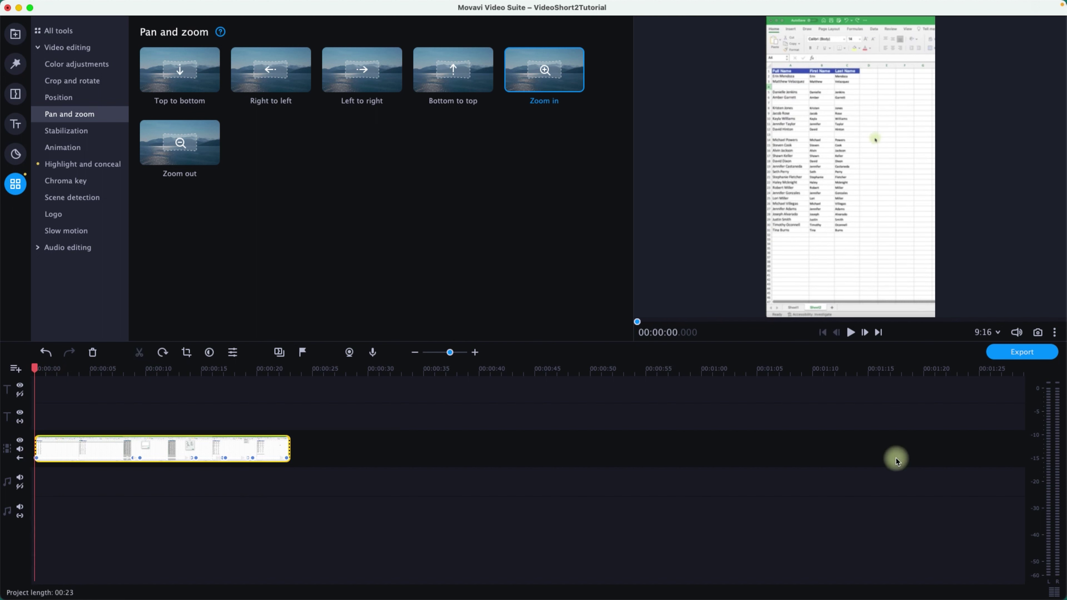
left_click(852, 334)
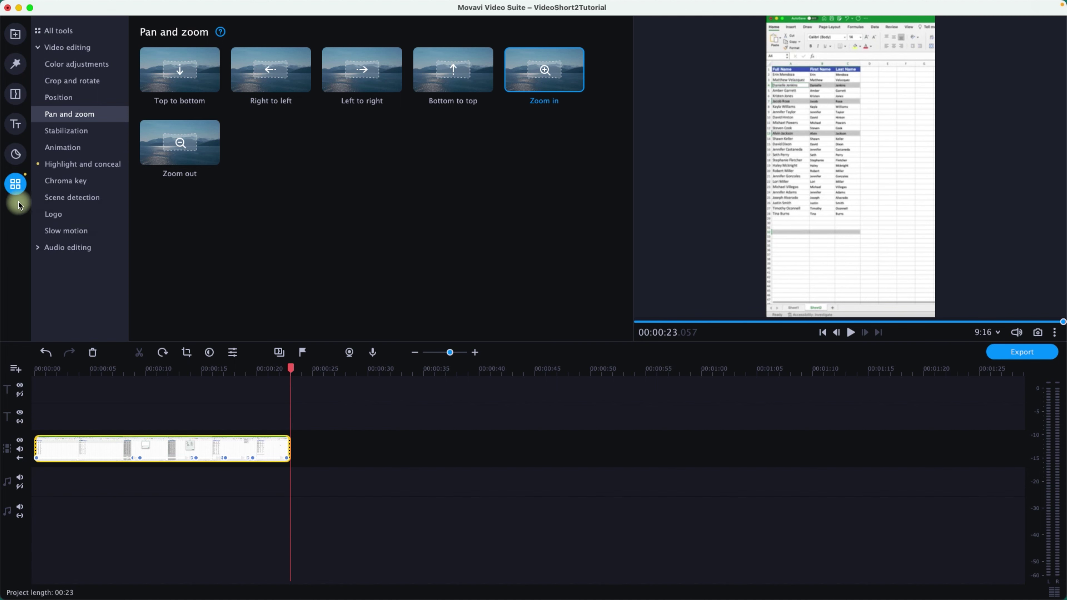
Step: Look through the available titles, logo option, transitions and filters for extras to add to the video
left_click(19, 131)
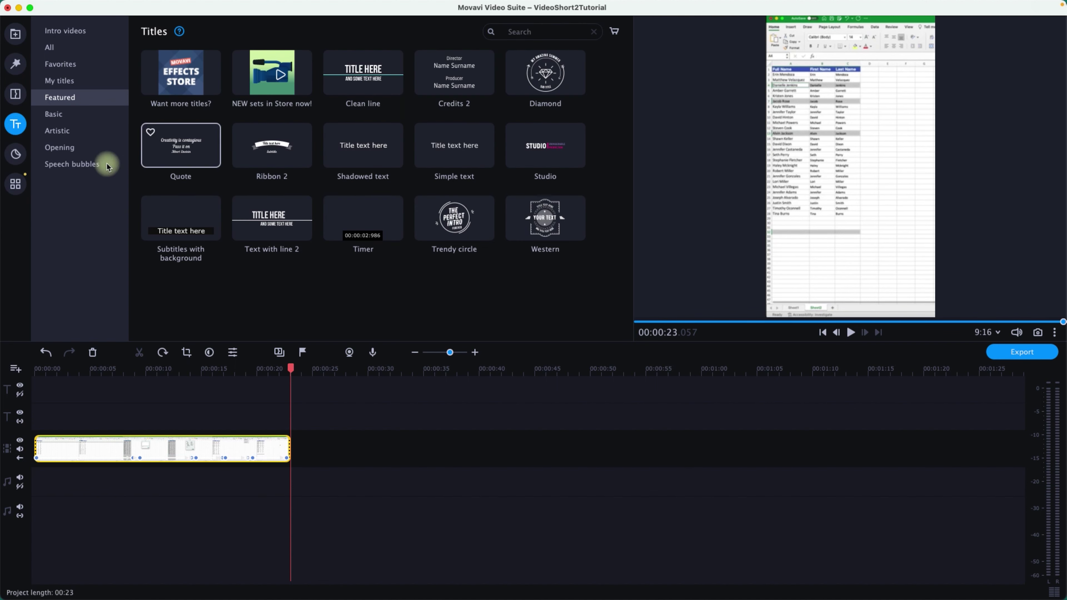
left_click(16, 190)
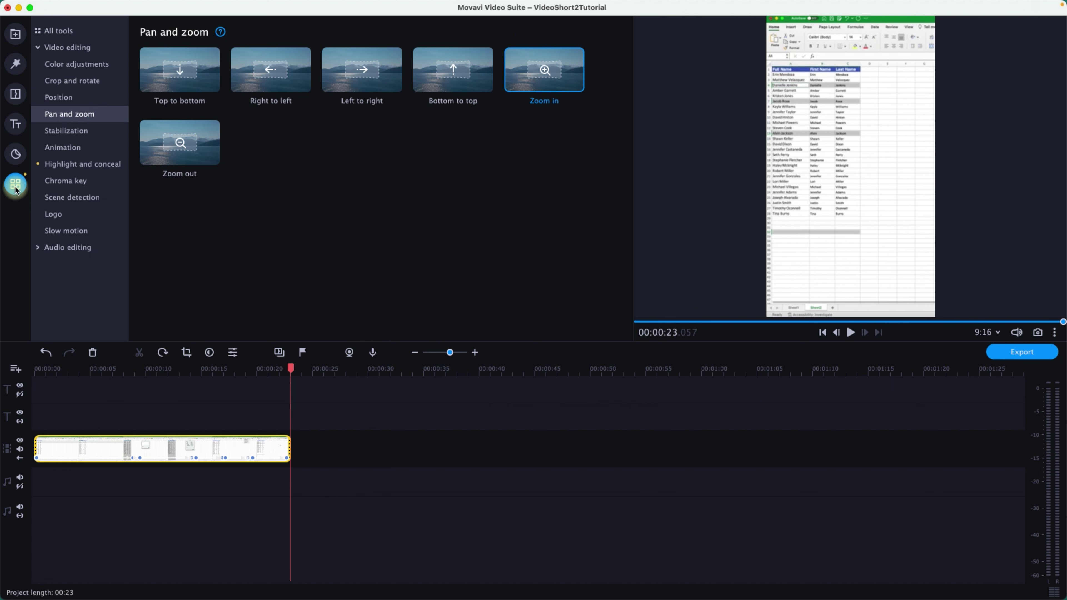
left_click(54, 215)
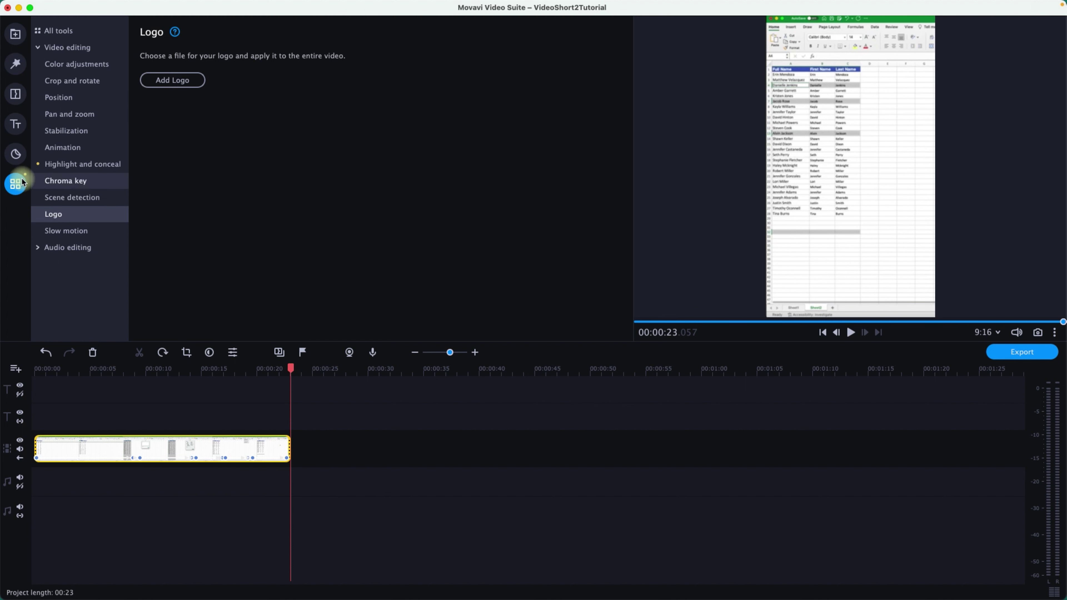
left_click(16, 94)
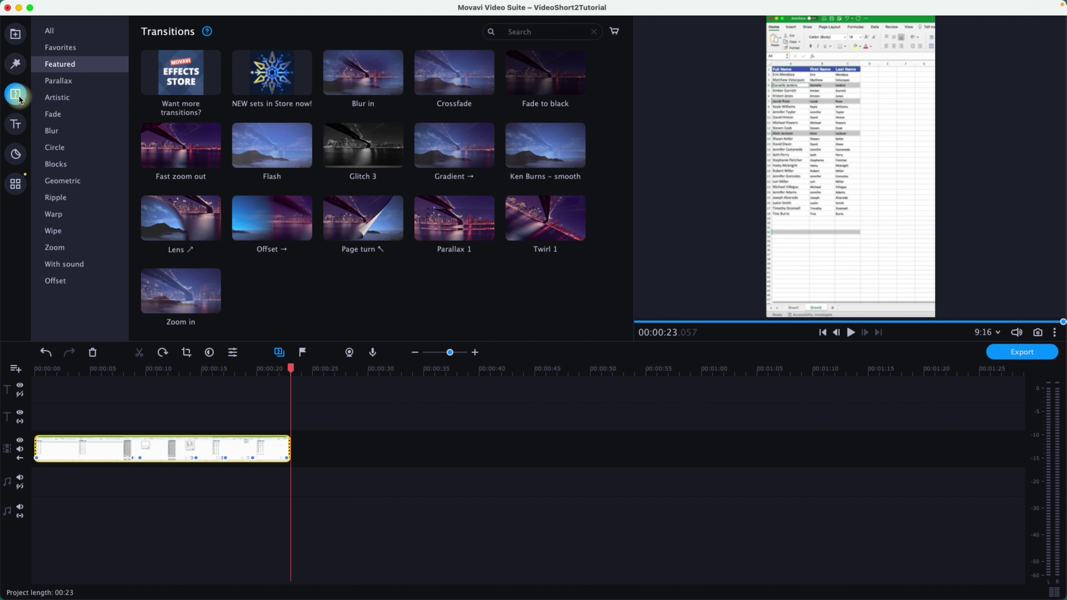
left_click(15, 63)
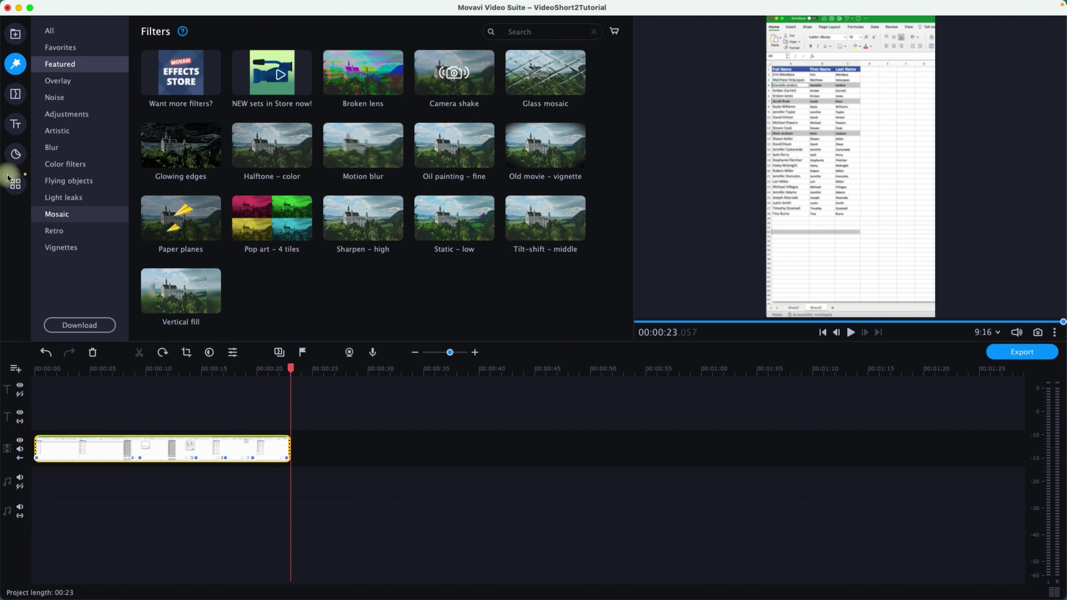
left_click(12, 181)
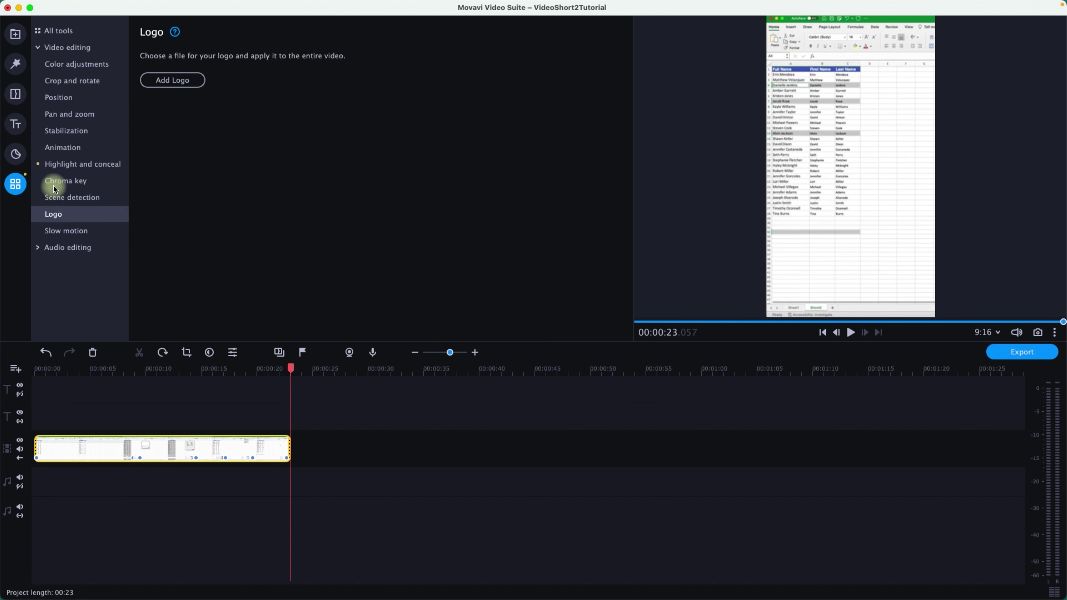
Step: Add the heart-eyes emoji sticker to the title track above the clip at about 20.6 s
left_click(16, 157)
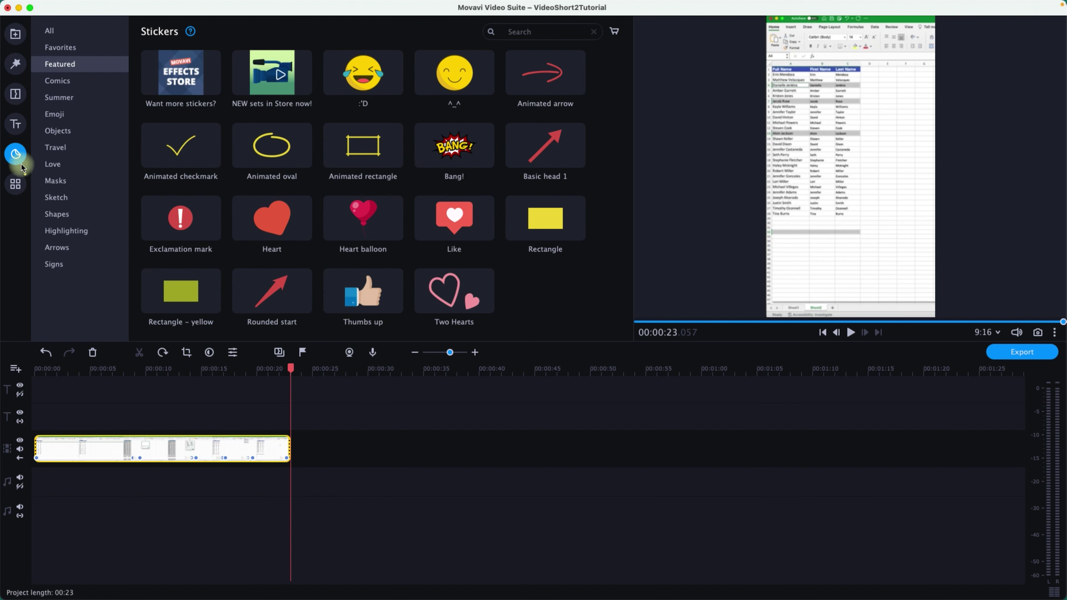
left_click(59, 116)
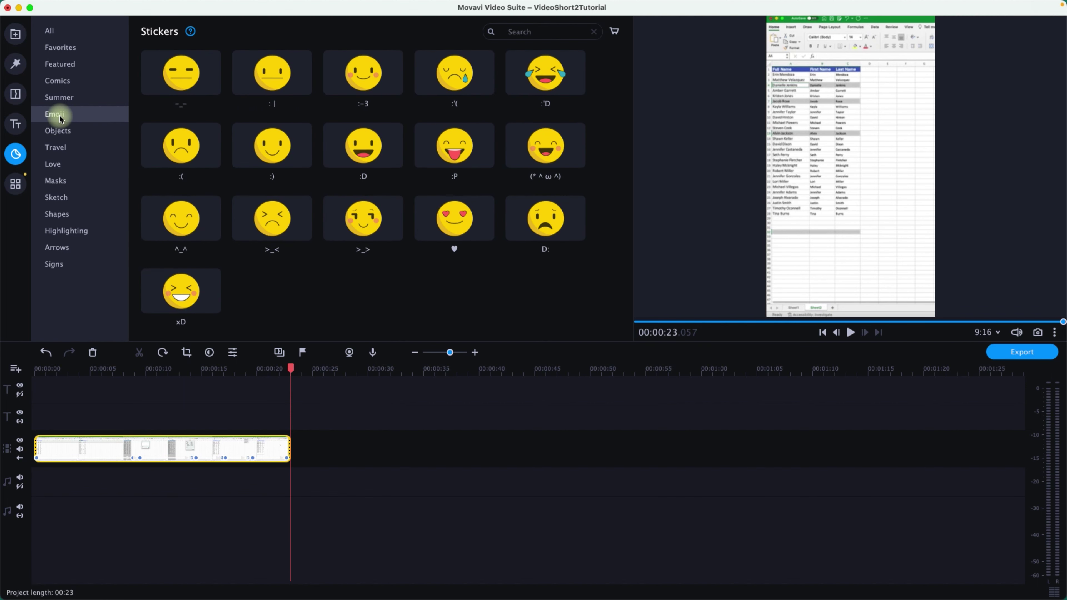
mouse_move(462, 226)
left_click_drag(463, 226, 276, 428)
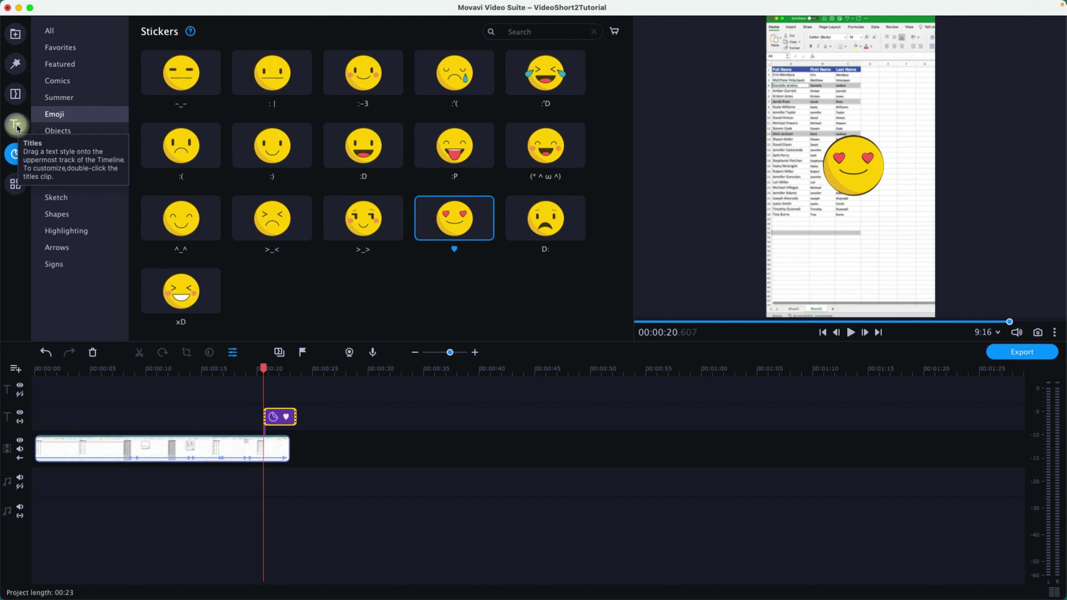
Step: Add the yellow Rectangle shape sticker and a Simple text title to the title track at about 1.3 s
left_click(61, 215)
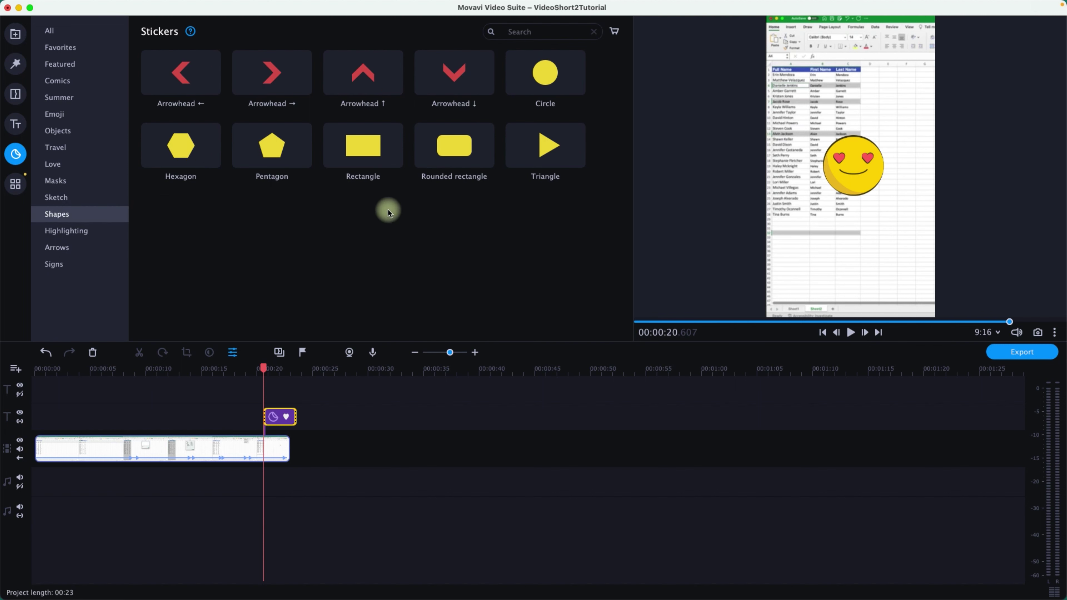
left_click_drag(361, 152, 50, 428)
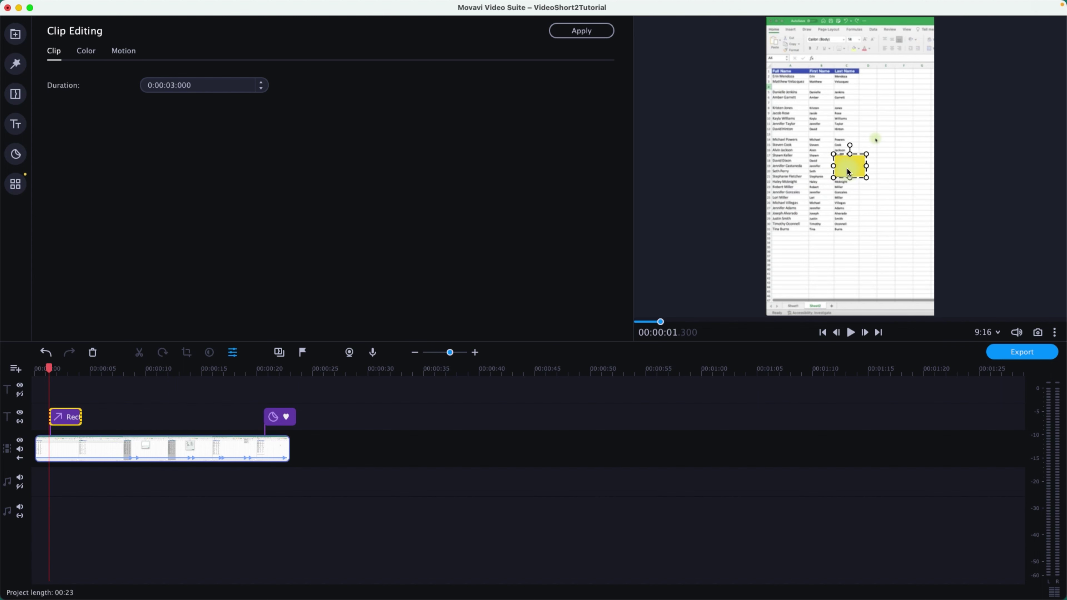
left_click(26, 130)
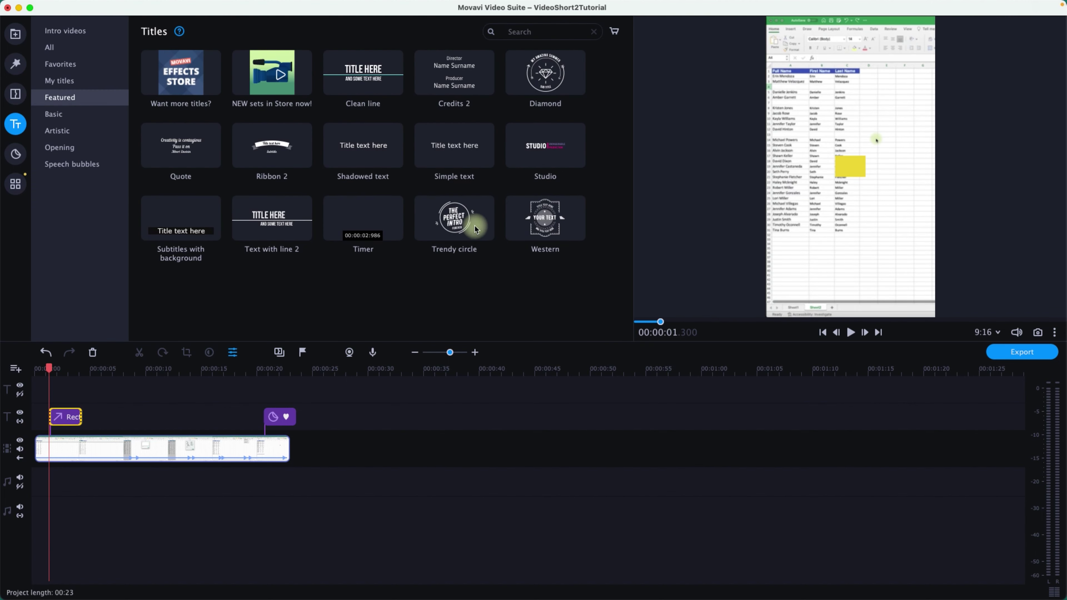
left_click_drag(450, 156, 51, 428)
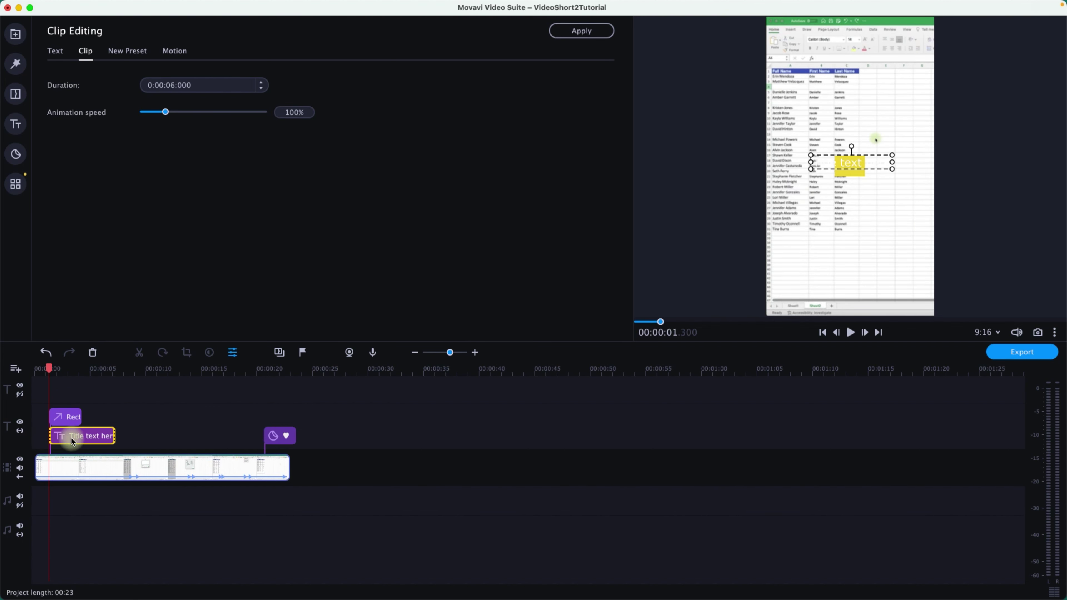
left_click(162, 422)
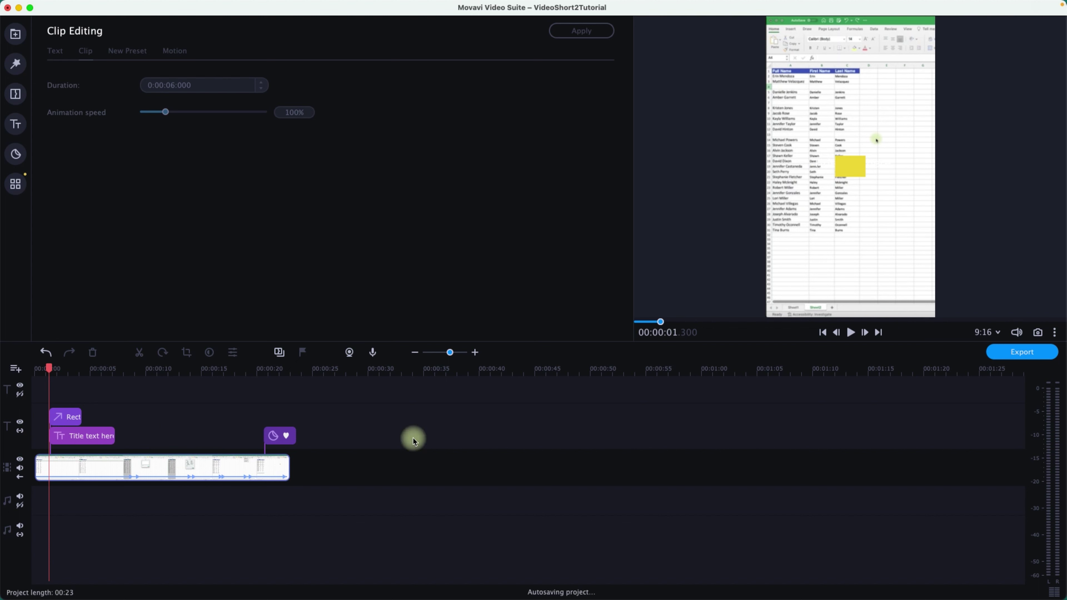
Step: Move the Simple text title clip to the uppermost title track so it displays over the yellow rectangle
left_click(74, 435)
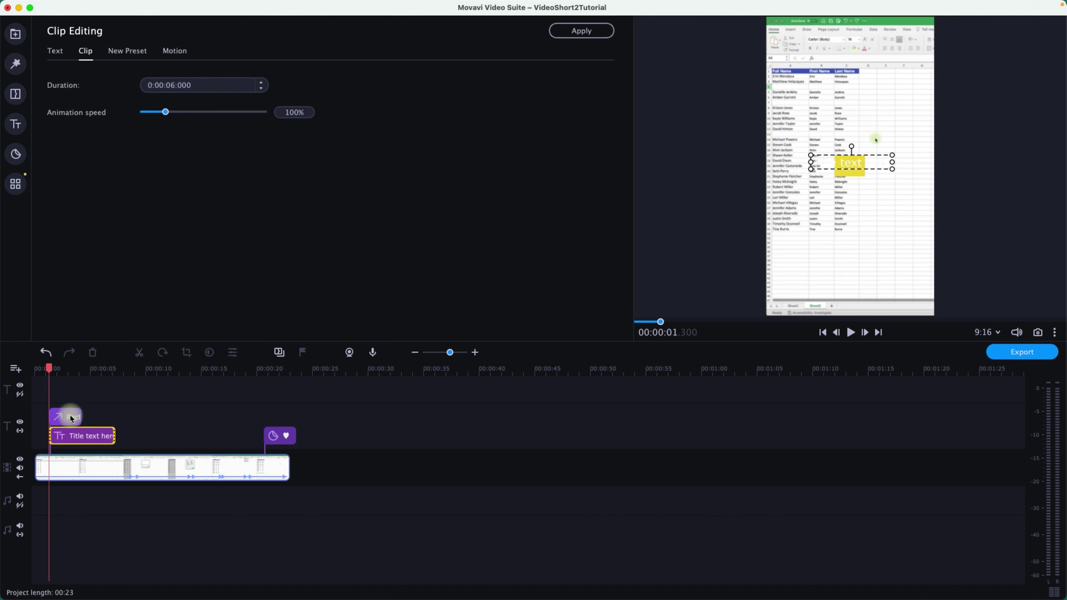
left_click(75, 373)
left_click_drag(75, 372, 36, 376)
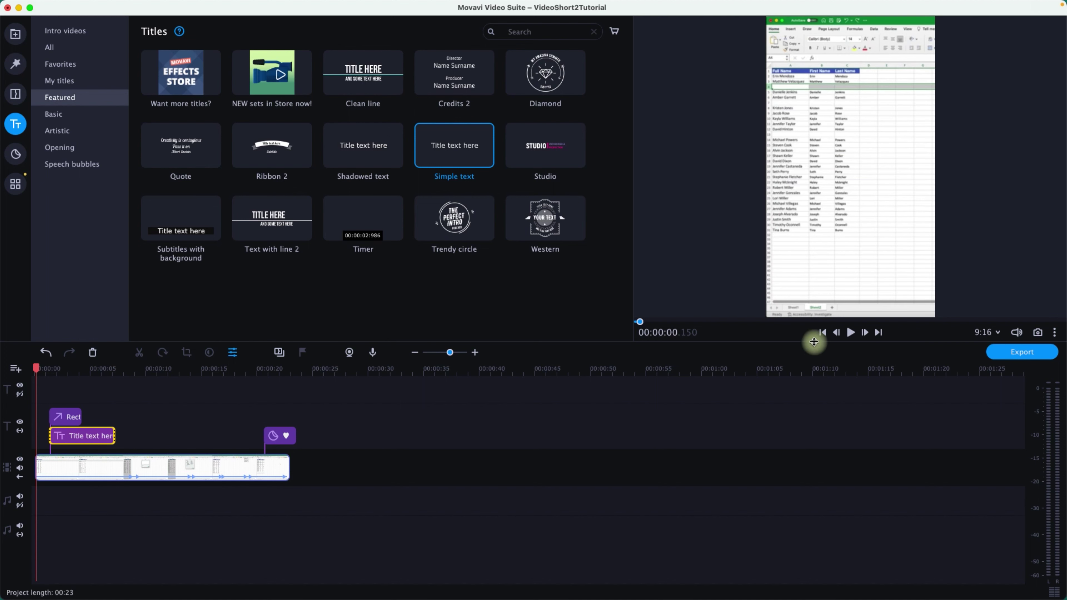
left_click(65, 415)
left_click_drag(66, 441, 63, 401)
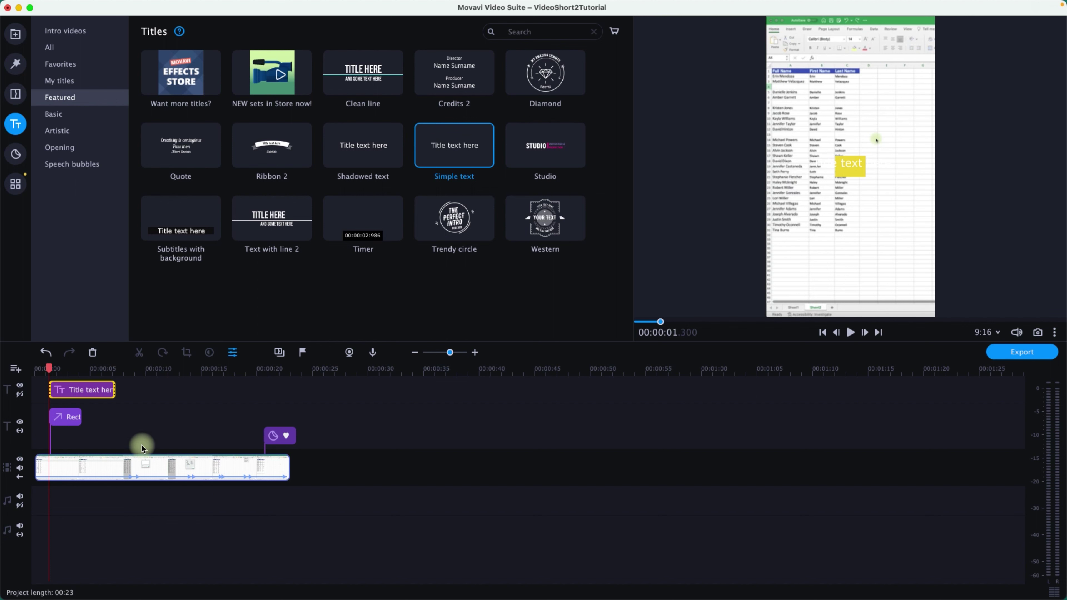
left_click(466, 427)
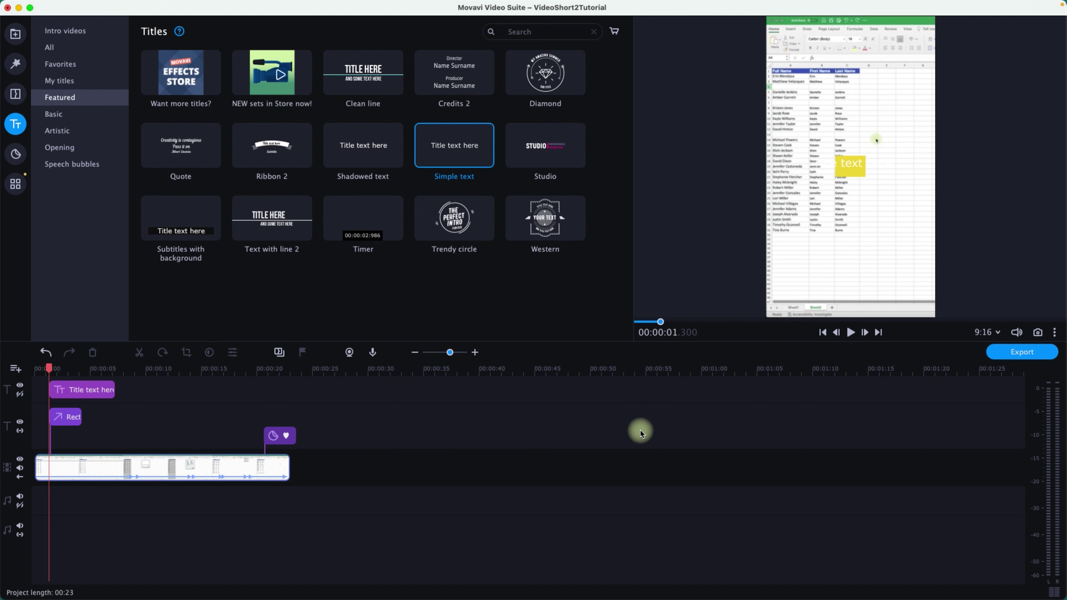
Step: Review the MP4 export settings for the video and close them without exporting
left_click(1024, 355)
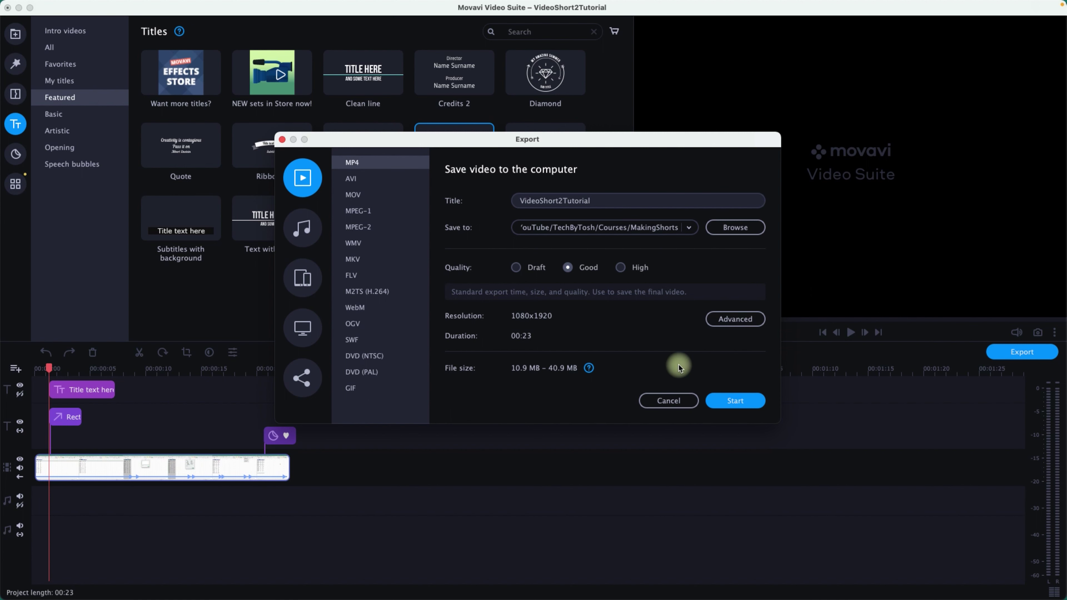
left_click(659, 401)
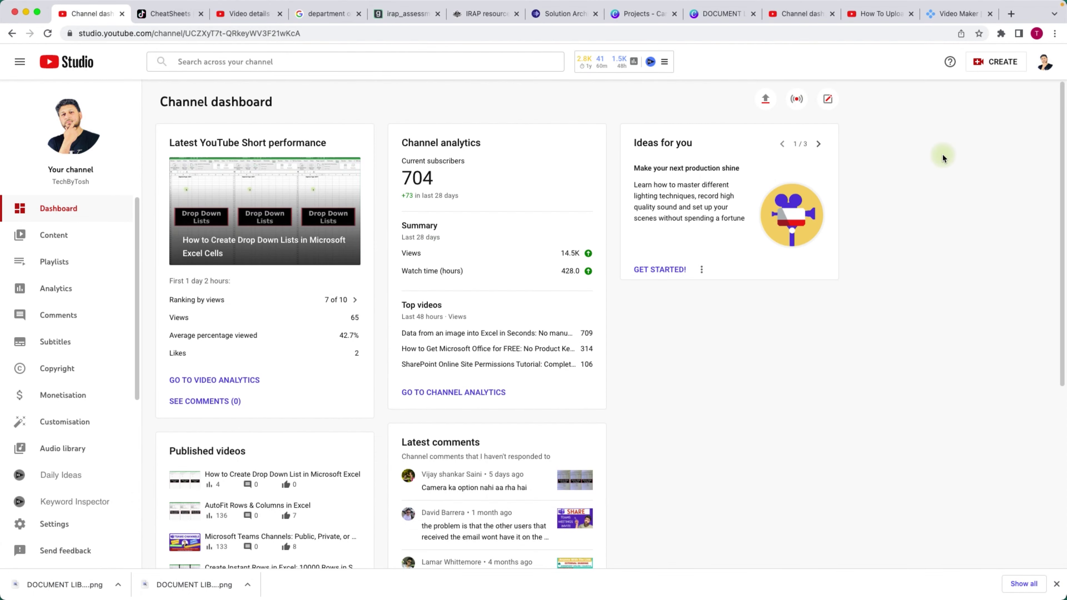
Step: In YouTube Studio, start a video upload with the file excelshorts2.mp4 from the excelshorts folder
left_click(979, 64)
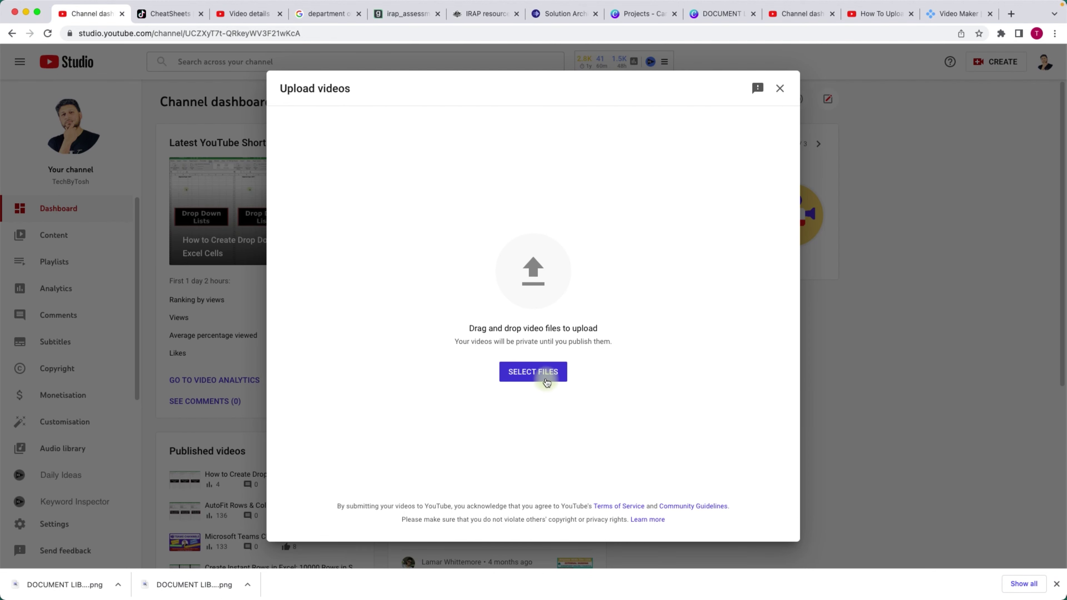
left_click(543, 378)
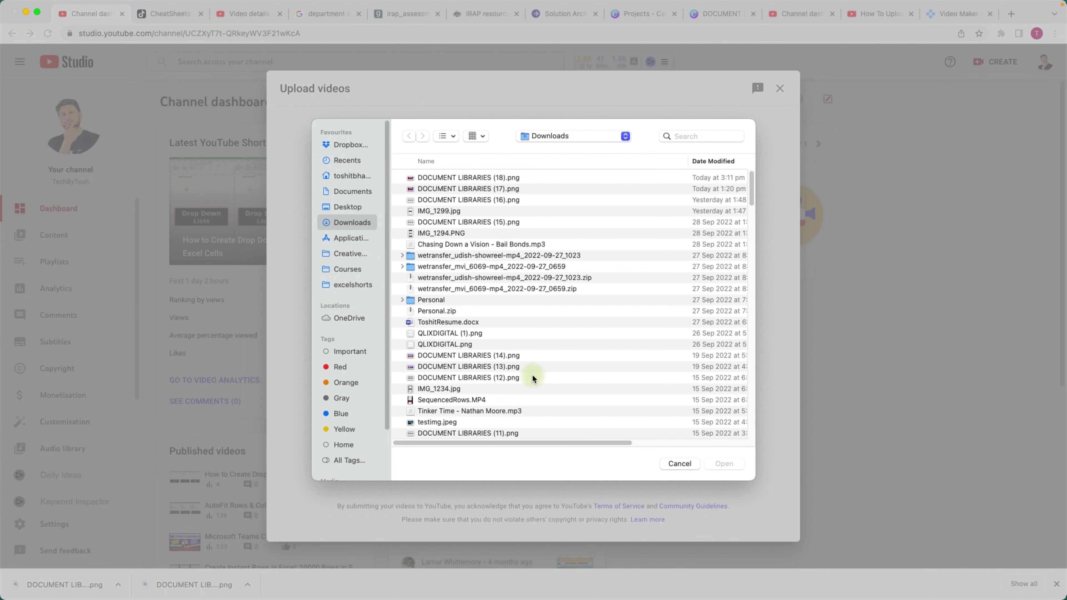
left_click(352, 284)
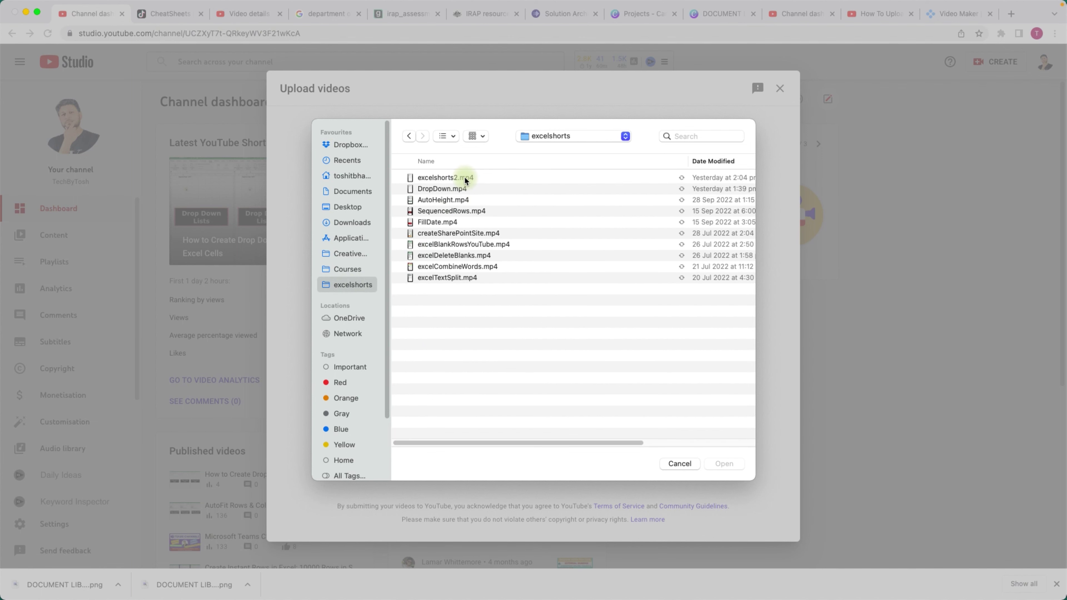
left_click(466, 180)
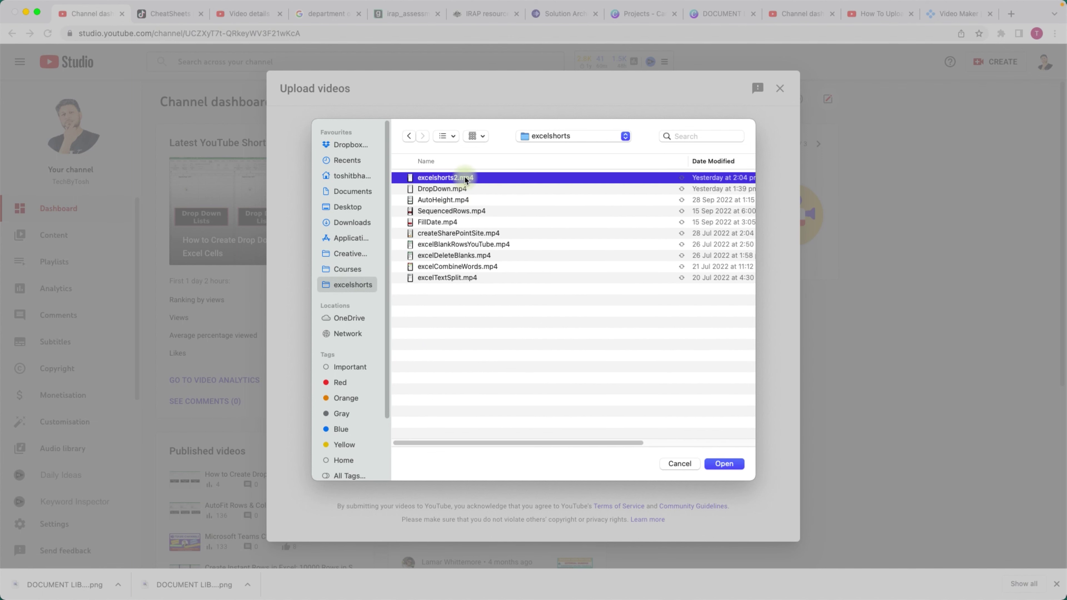
left_click(724, 463)
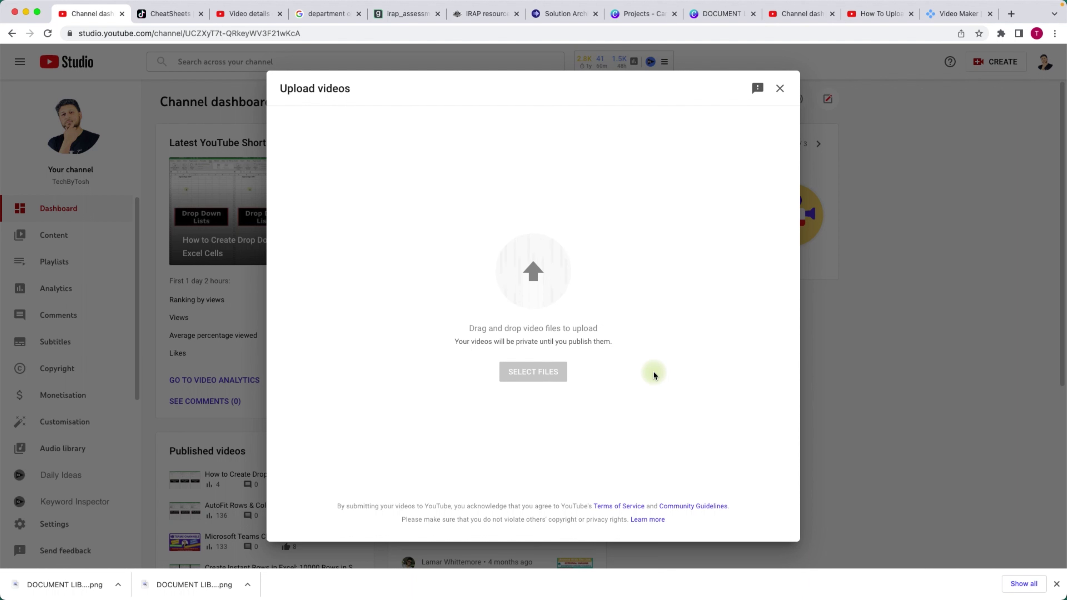